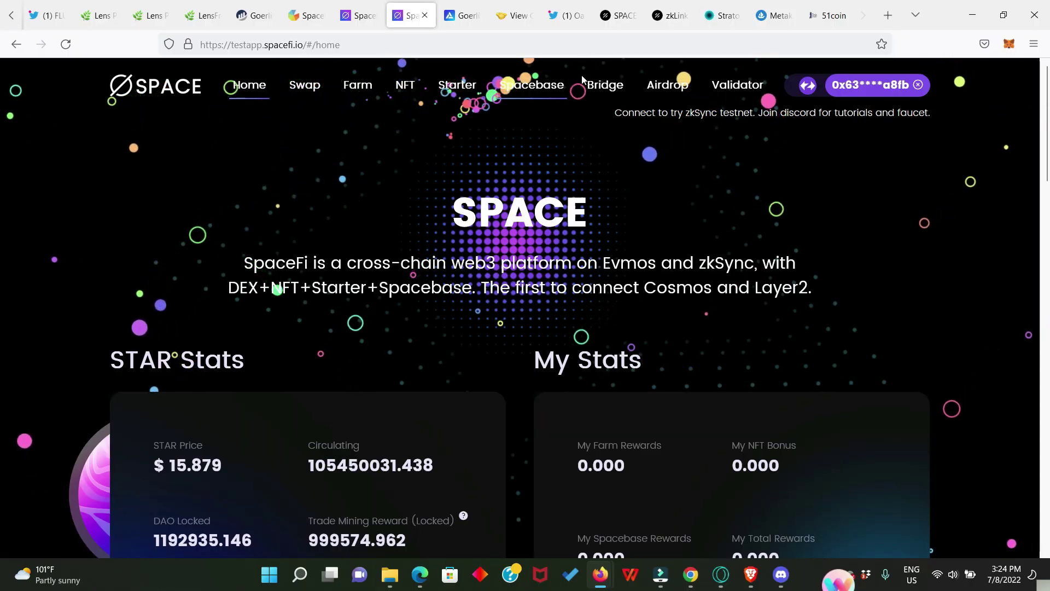
Open SpaceFi's zkSync testnet swap page, then switch to the Goerli faucet tab
{"action": "left_click", "coordinate": [306, 87]}
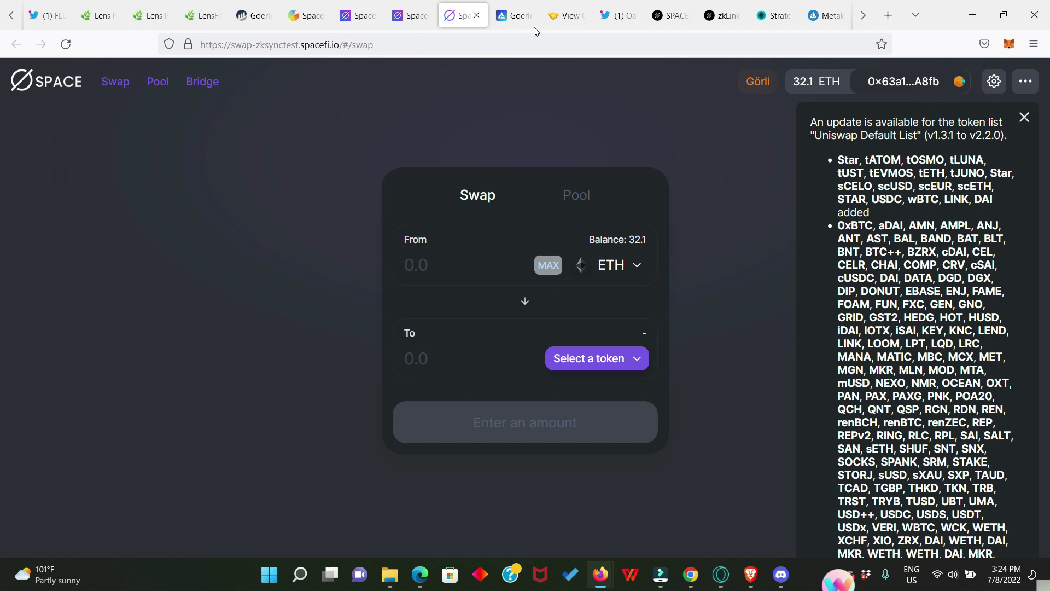
{"action": "left_click", "coordinate": [515, 15]}
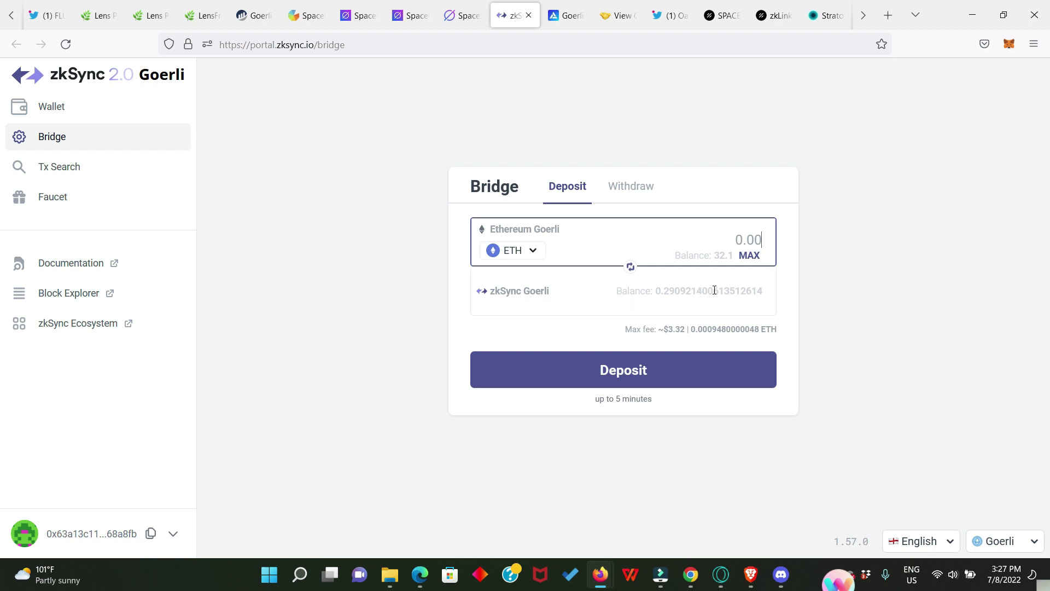
Fill the bridge deposit with the maximum Goerli ETH balance and go to the zkSync Faucet page
{"action": "left_click", "coordinate": [753, 255]}
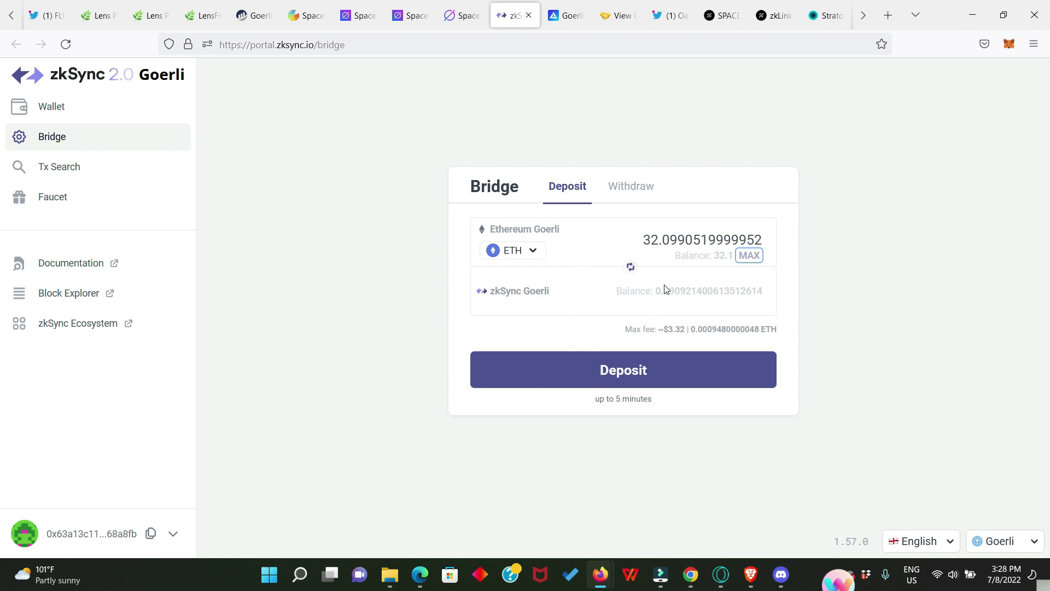
{"action": "left_click", "coordinate": [52, 202]}
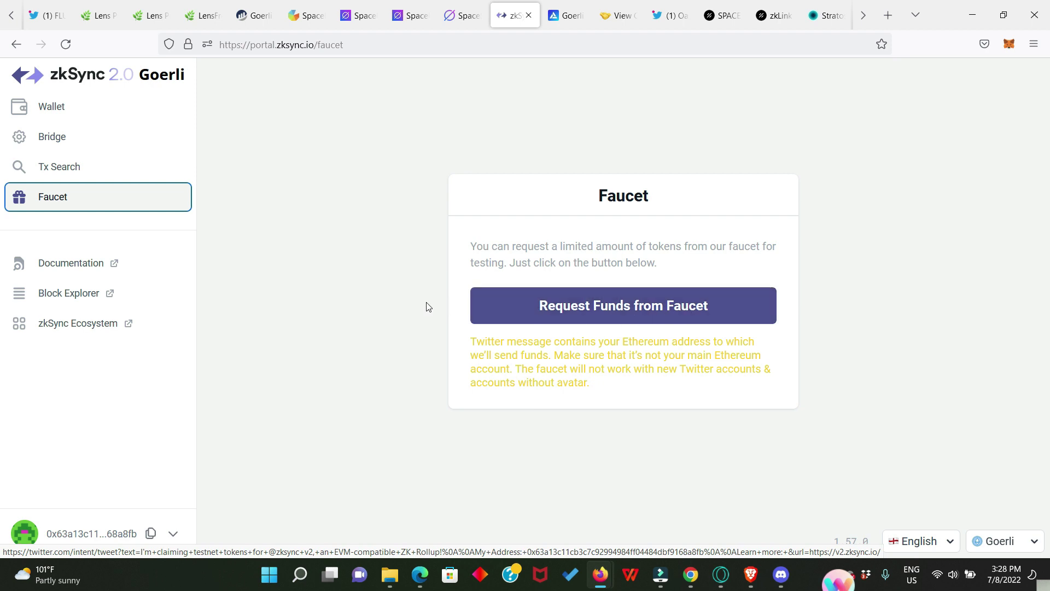
Check the zkSync wallet balances and the Transfer recipient field, then return to SpaceFi's swap page
{"action": "left_click", "coordinate": [363, 297]}
{"action": "left_click", "coordinate": [52, 109]}
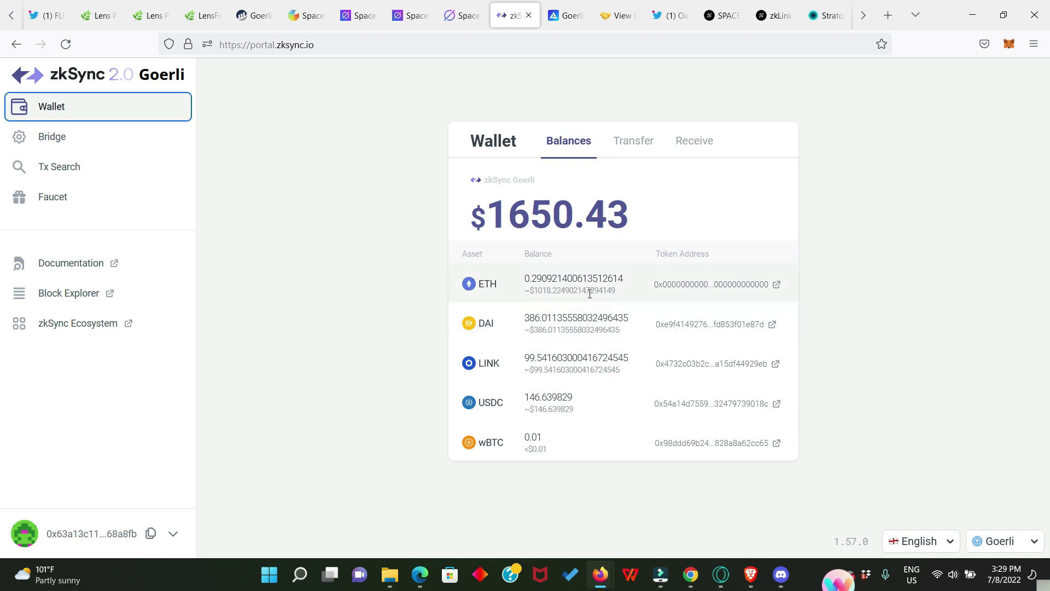
{"action": "left_click", "coordinate": [639, 147]}
{"action": "left_click", "coordinate": [520, 204]}
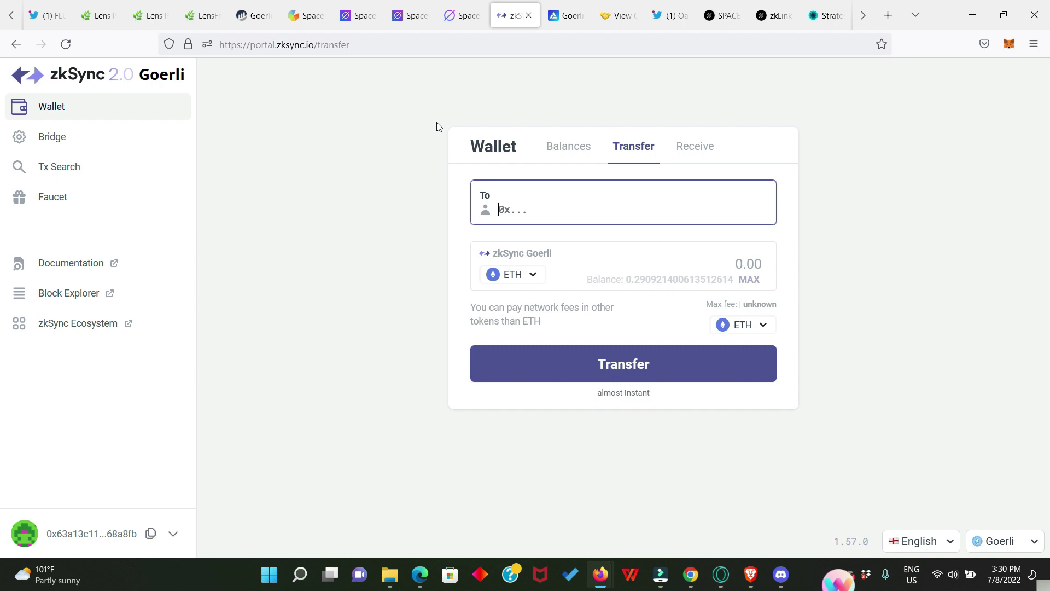
{"action": "left_click", "coordinate": [458, 11]}
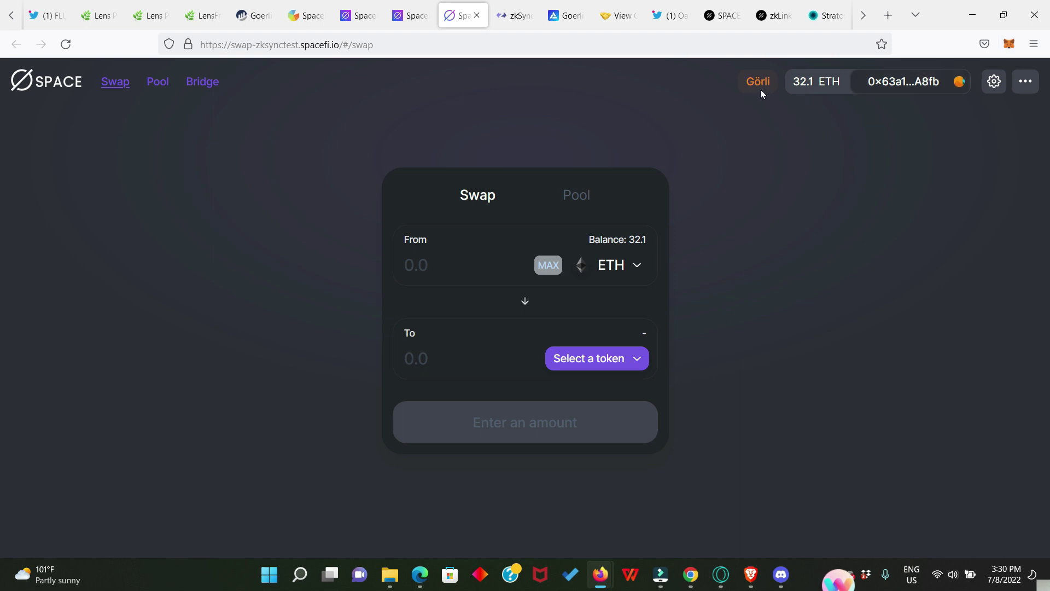
Switch MetaMask to zkSync 2.0 Alpha testnet so SpaceFi shows 0.3409 ETH
{"action": "left_click", "coordinate": [1009, 44]}
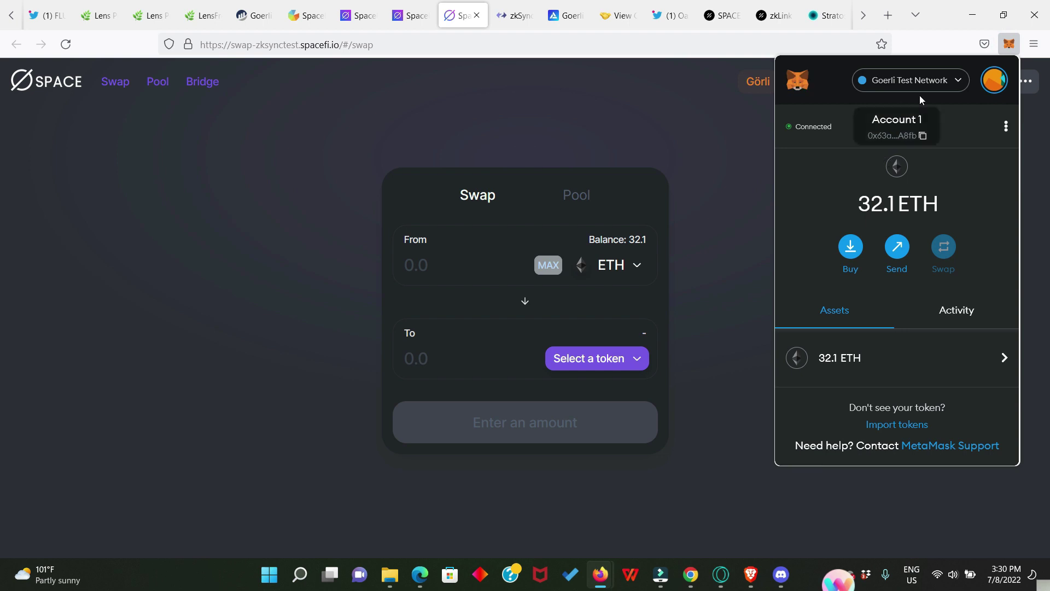
{"action": "left_click", "coordinate": [911, 80]}
{"action": "scroll", "coordinate": [900, 279], "scroll_direction": "down", "scroll_amount": 2}
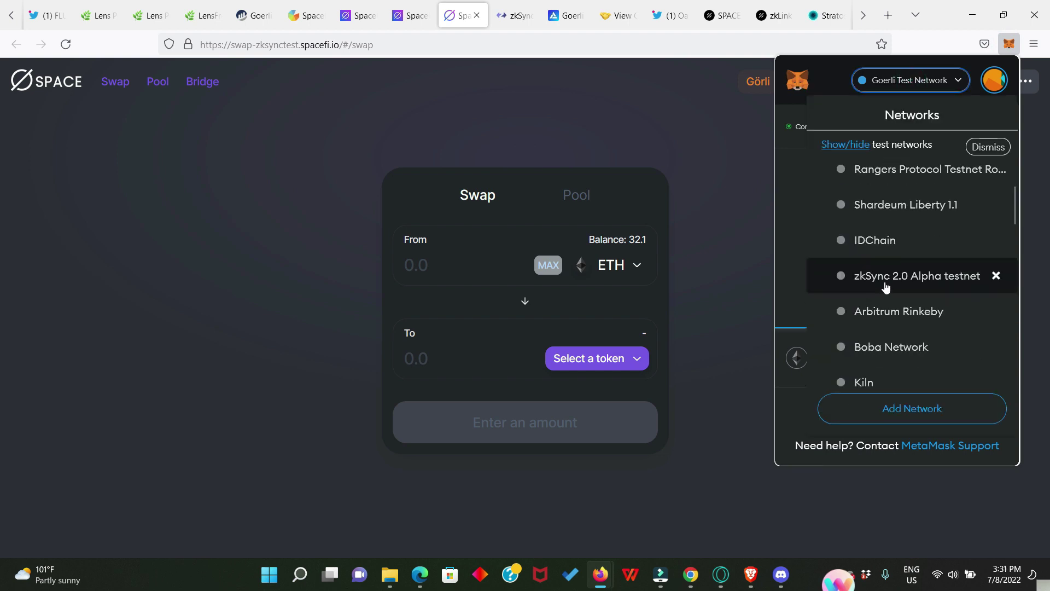
{"action": "left_click", "coordinate": [884, 284]}
{"action": "left_click", "coordinate": [751, 203]}
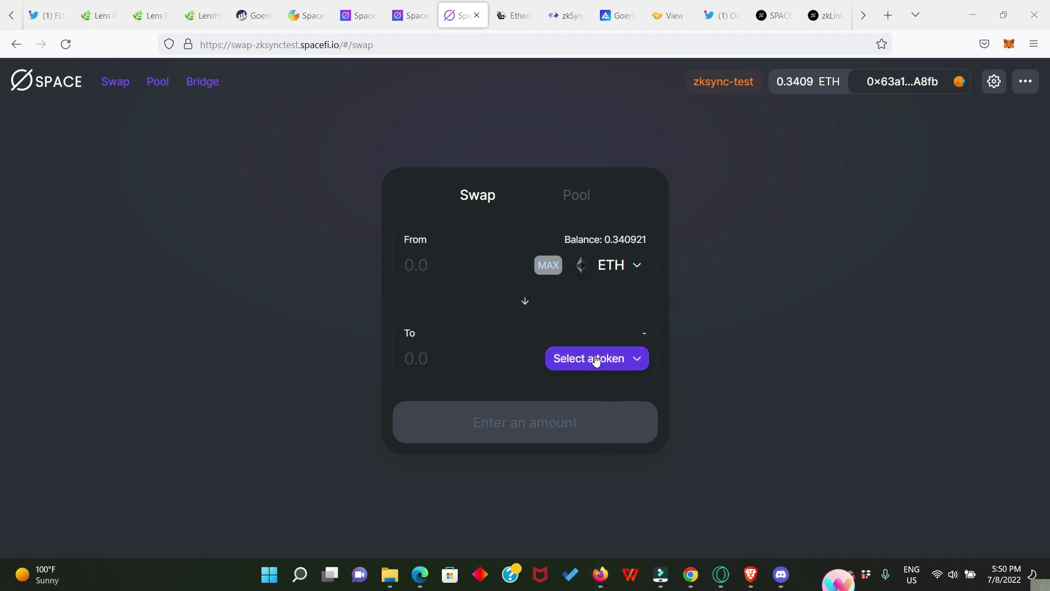
{"action": "left_click", "coordinate": [583, 362]}
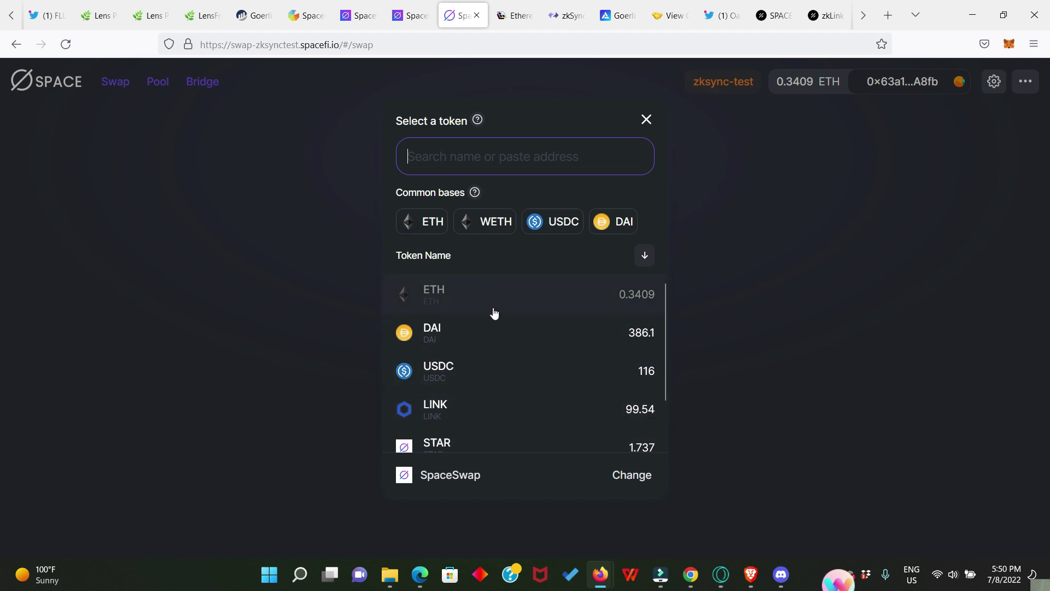
Browse the token balances (DAI 386.1, USDC 116, LINK 99.54), then reopen the picker for USDC
{"action": "scroll", "coordinate": [494, 312], "scroll_direction": "down", "scroll_amount": 2}
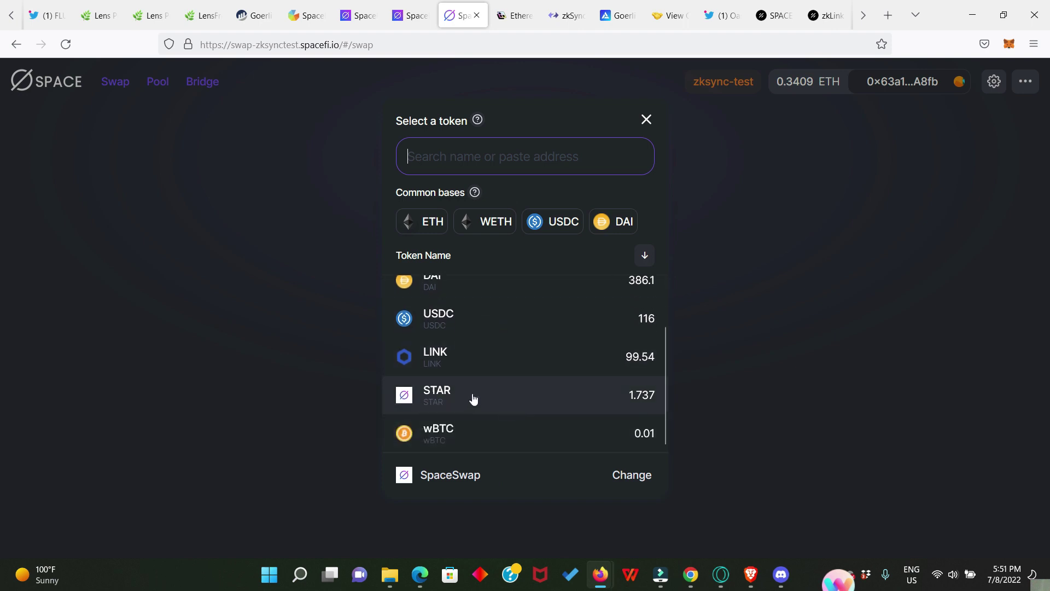
{"action": "scroll", "coordinate": [514, 383], "scroll_direction": "up", "scroll_amount": 2}
{"action": "scroll", "coordinate": [509, 422], "scroll_direction": "down", "scroll_amount": 2}
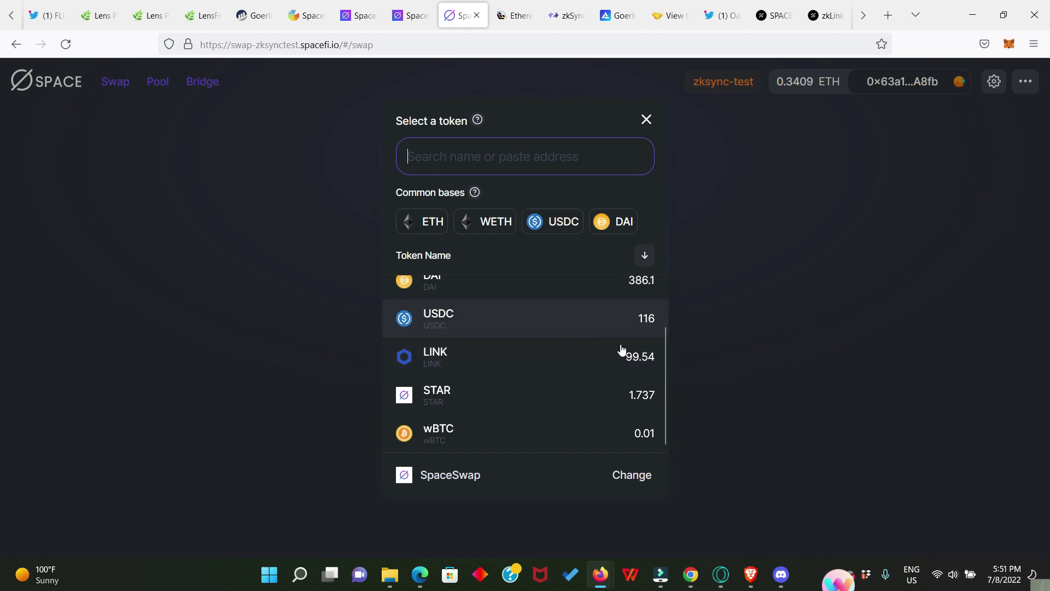
{"action": "key", "text": "Escape"}
{"action": "left_click", "coordinate": [602, 272]}
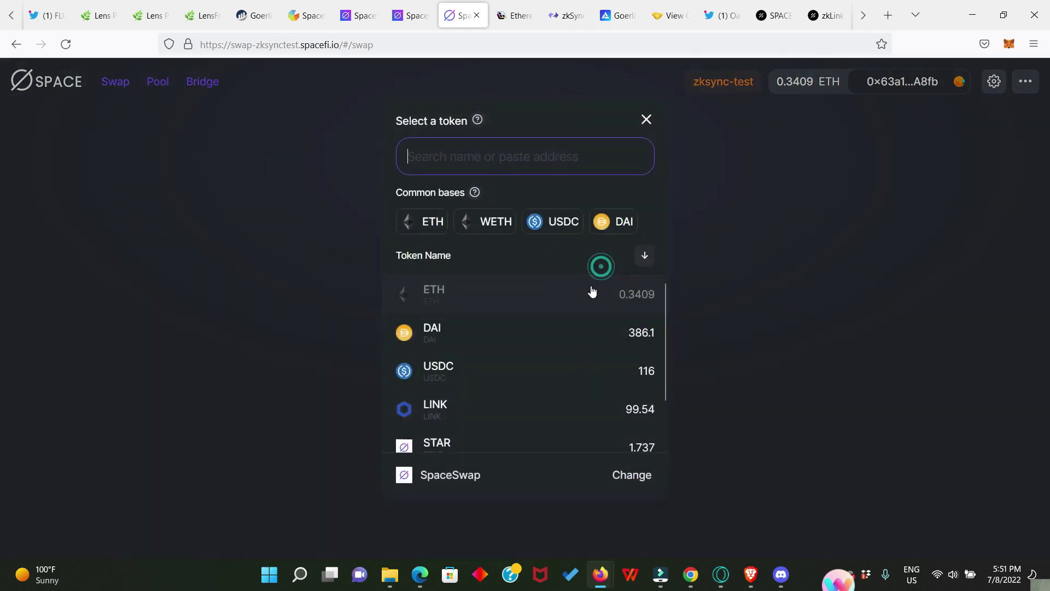
Swap 10 USDC for about 0.0769 ETH, approving the transaction in MetaMask
{"action": "left_click", "coordinate": [568, 232]}
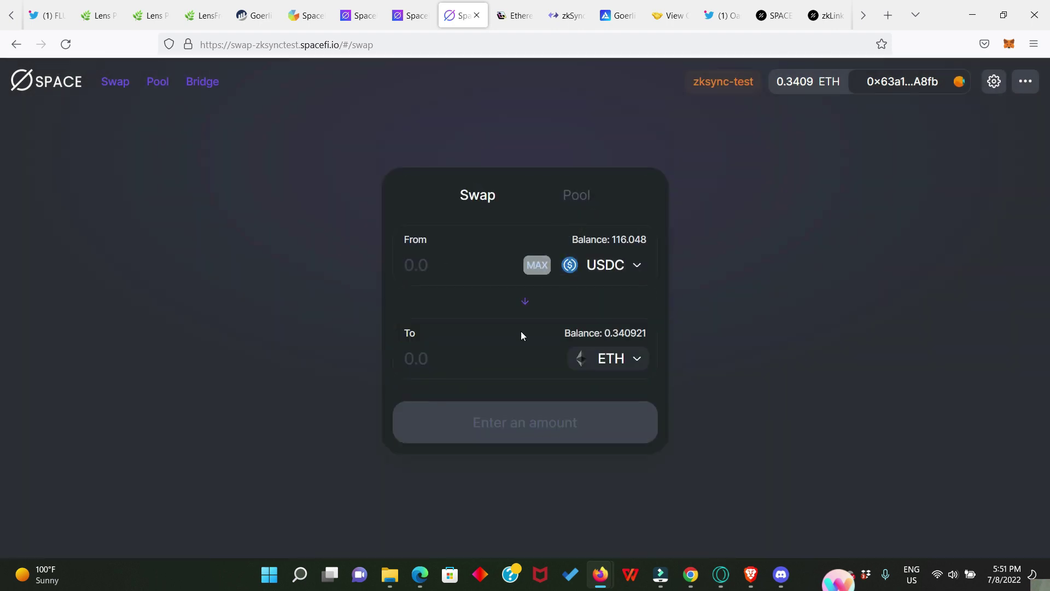
{"action": "left_click", "coordinate": [414, 259]}
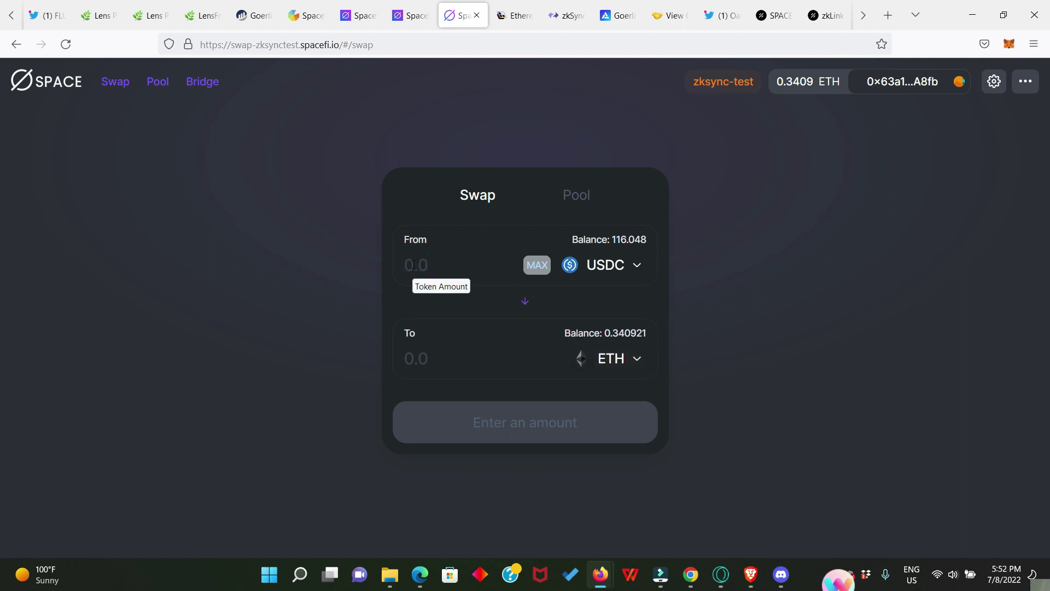
{"action": "type", "text": "10"}
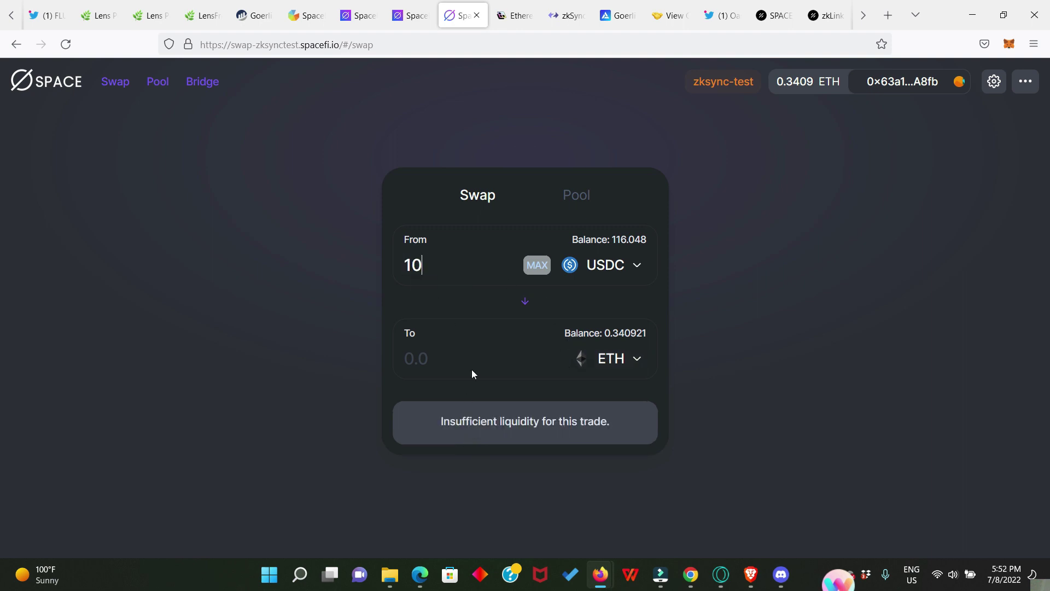
{"action": "left_click", "coordinate": [526, 434]}
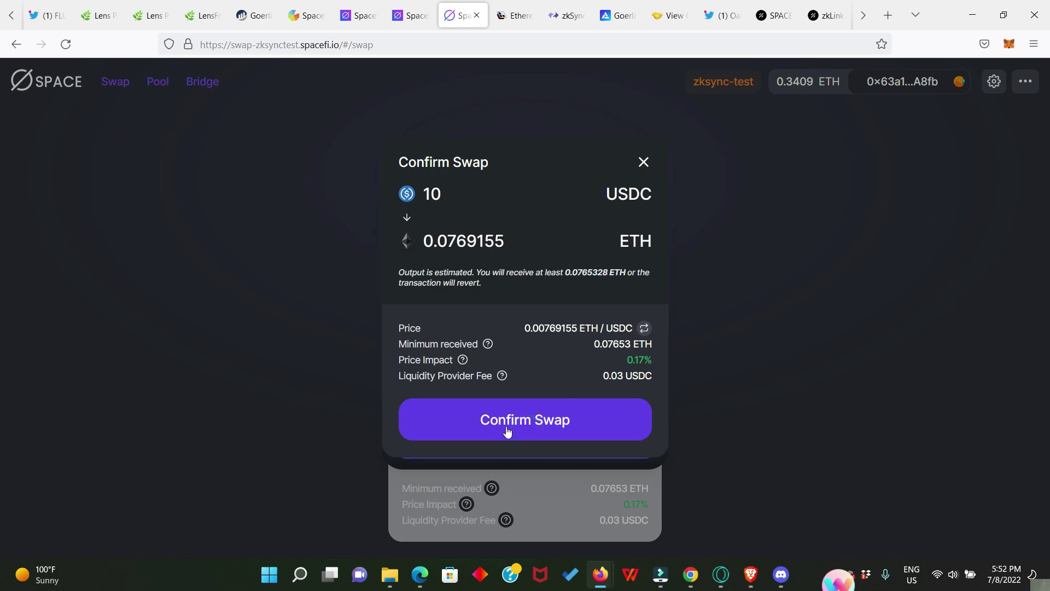
{"action": "left_click", "coordinate": [533, 431]}
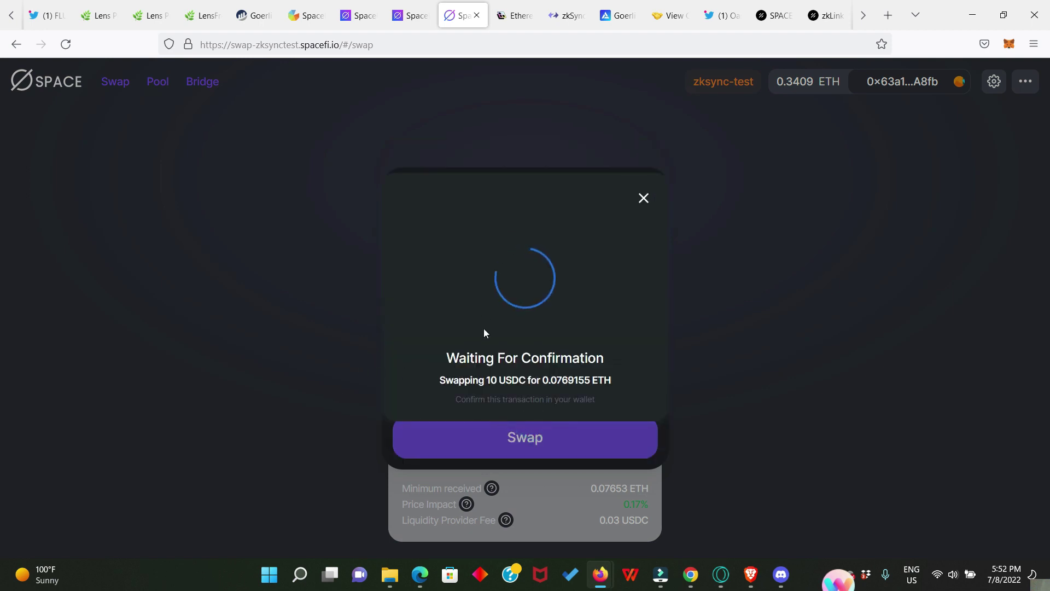
{"action": "left_click", "coordinate": [998, 393]}
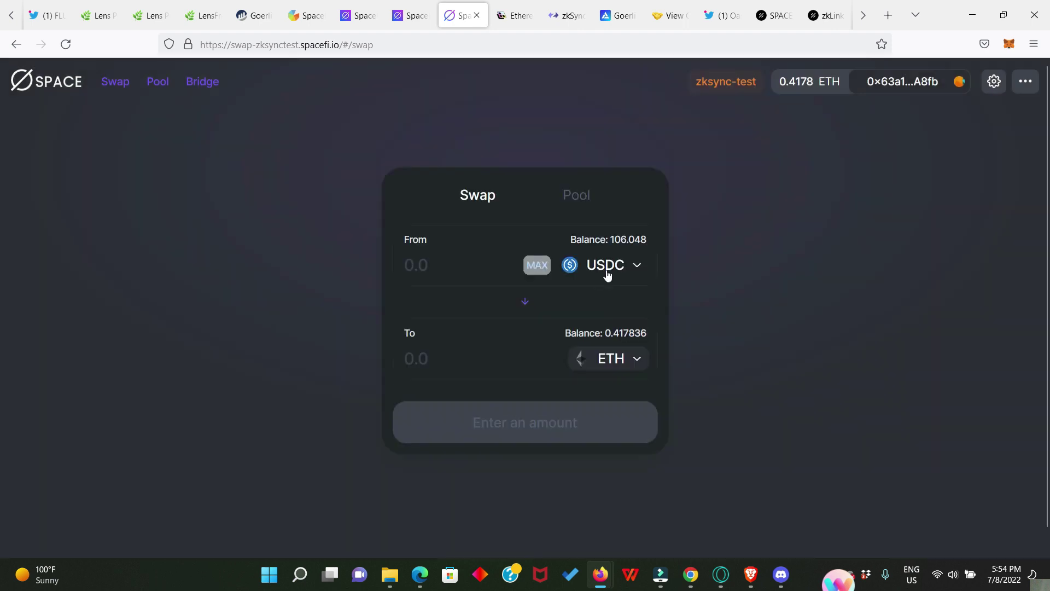
{"action": "left_click", "coordinate": [611, 262]}
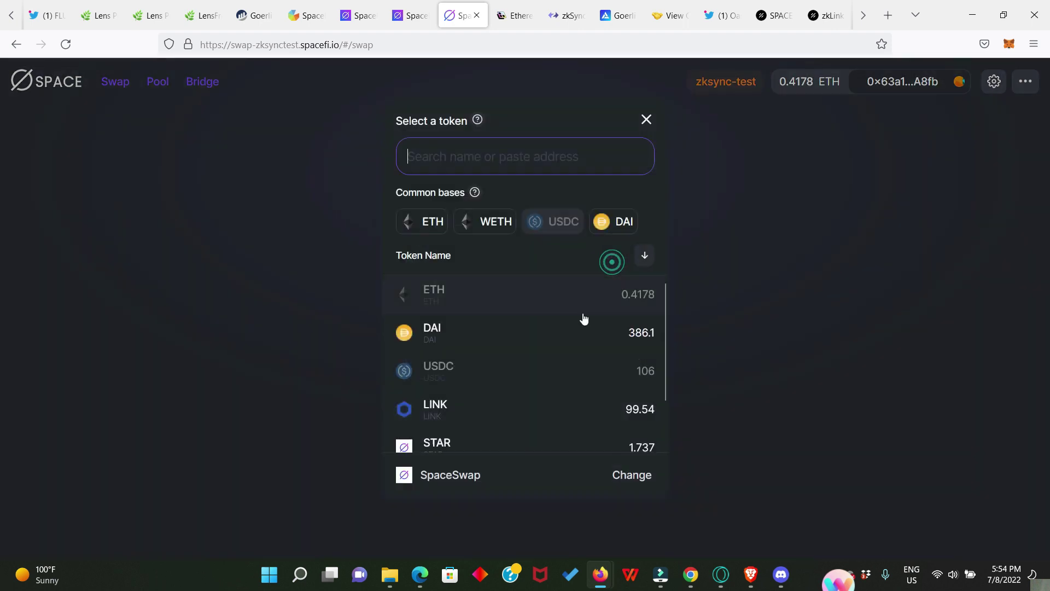
Swap 50 DAI for about 0.4837 STAR, approving in MetaMask and closing the submitted notice
{"action": "left_click", "coordinate": [462, 336]}
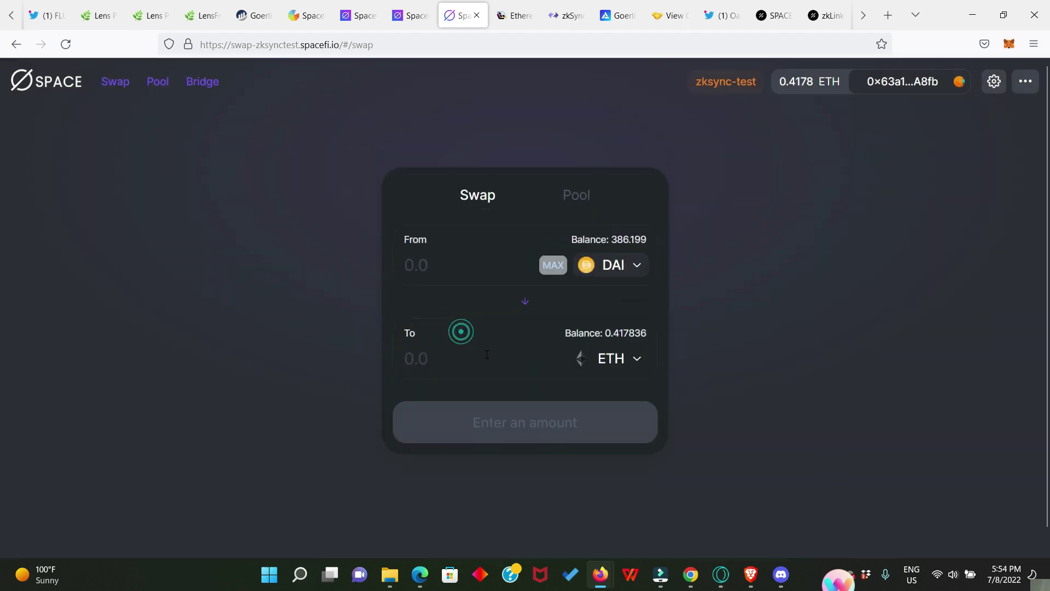
{"action": "left_click", "coordinate": [613, 359]}
{"action": "left_click", "coordinate": [455, 442]}
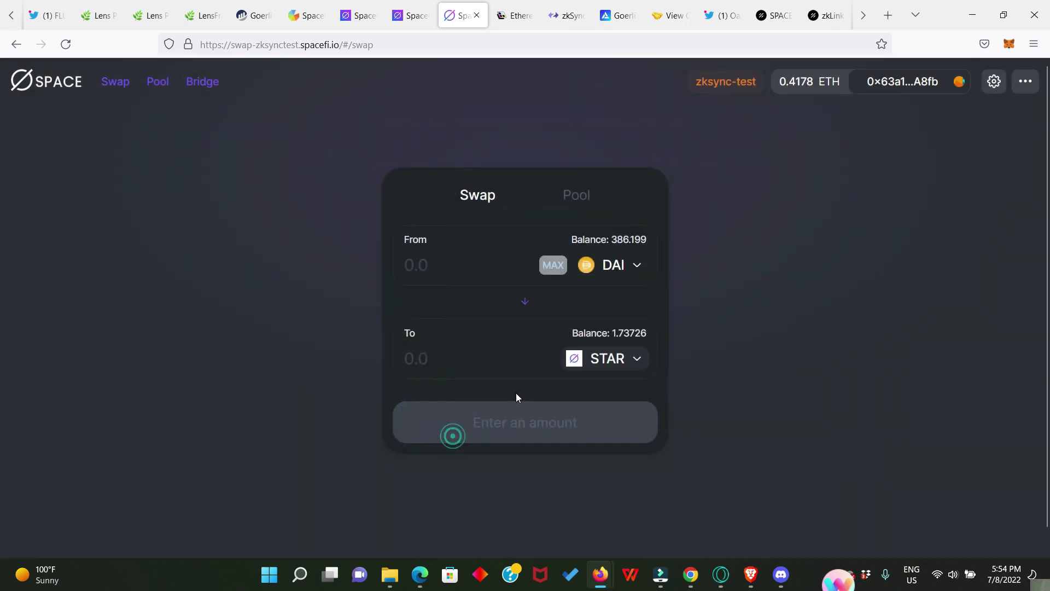
{"action": "left_click", "coordinate": [433, 262]}
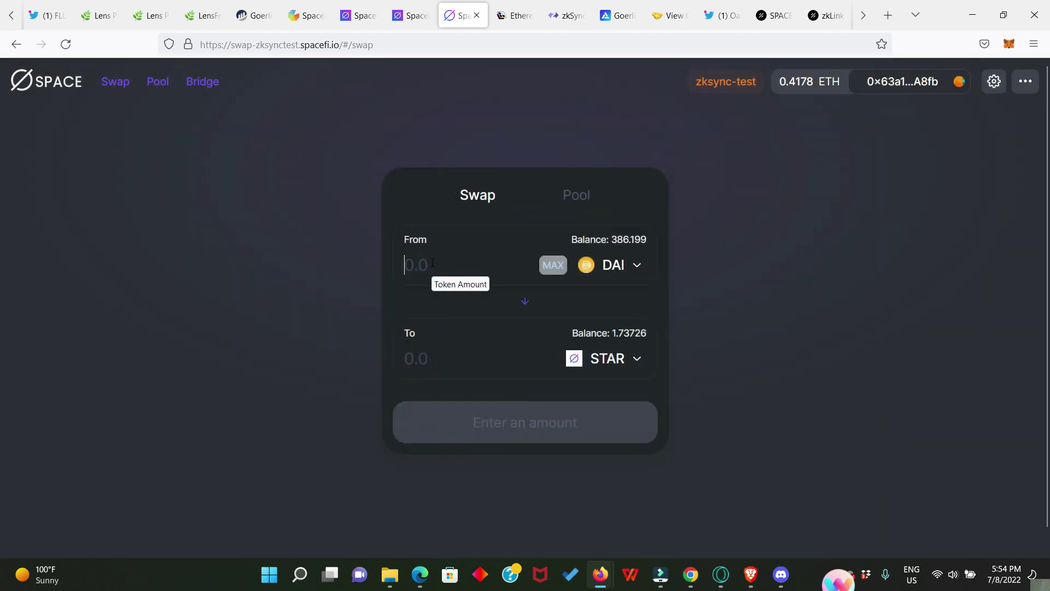
{"action": "type", "text": "50"}
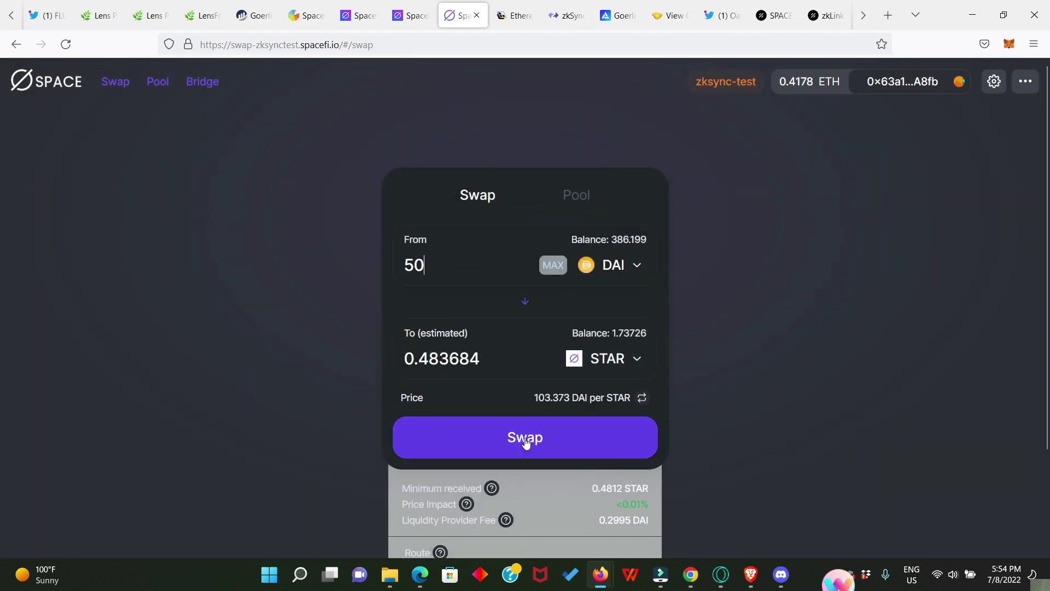
{"action": "left_click", "coordinate": [525, 442]}
{"action": "left_click", "coordinate": [540, 422]}
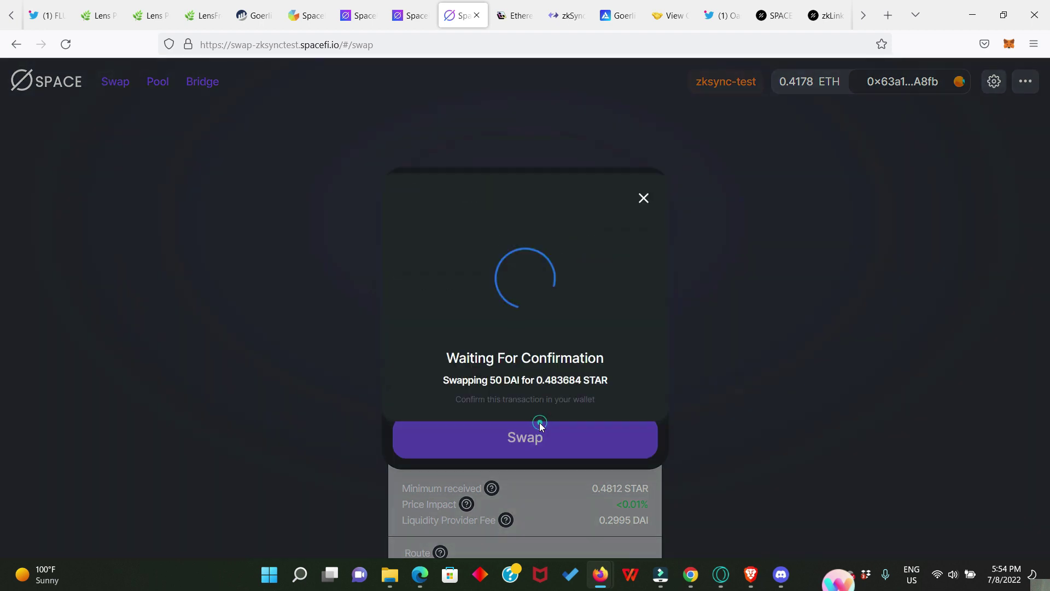
{"action": "left_click", "coordinate": [981, 393]}
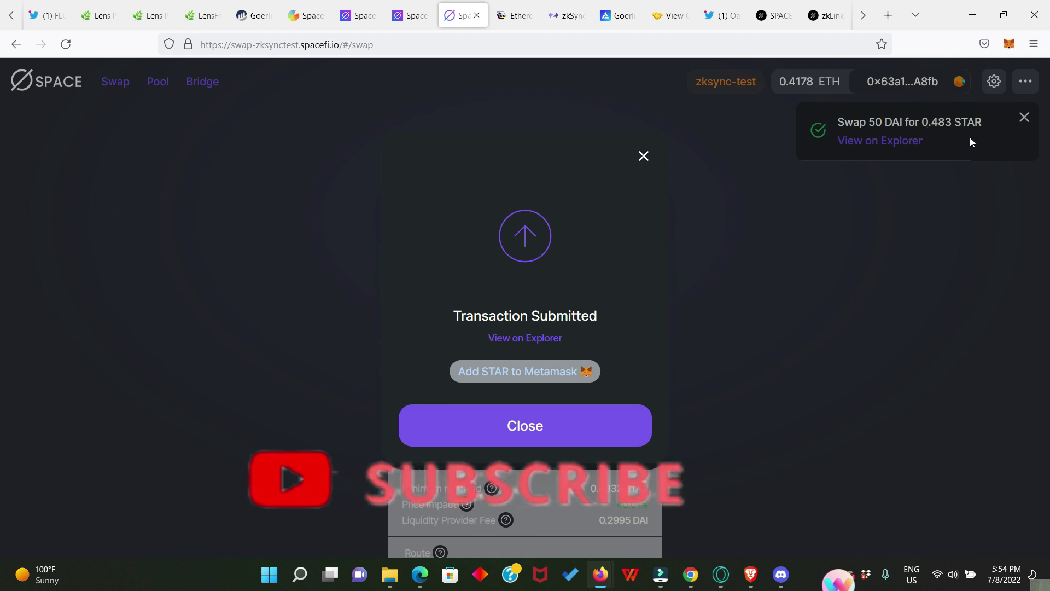
{"action": "left_click", "coordinate": [643, 157]}
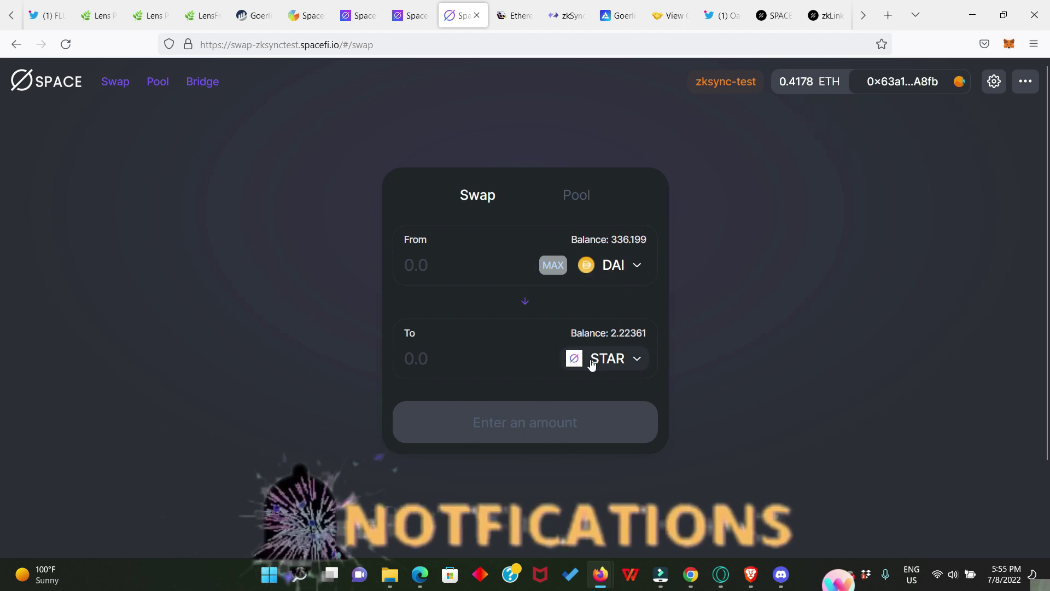
{"action": "left_click", "coordinate": [442, 286]}
Swap another 100 DAI for about 0.9746 STAR, bringing STAR to 3.19817
{"action": "type", "text": "100"}
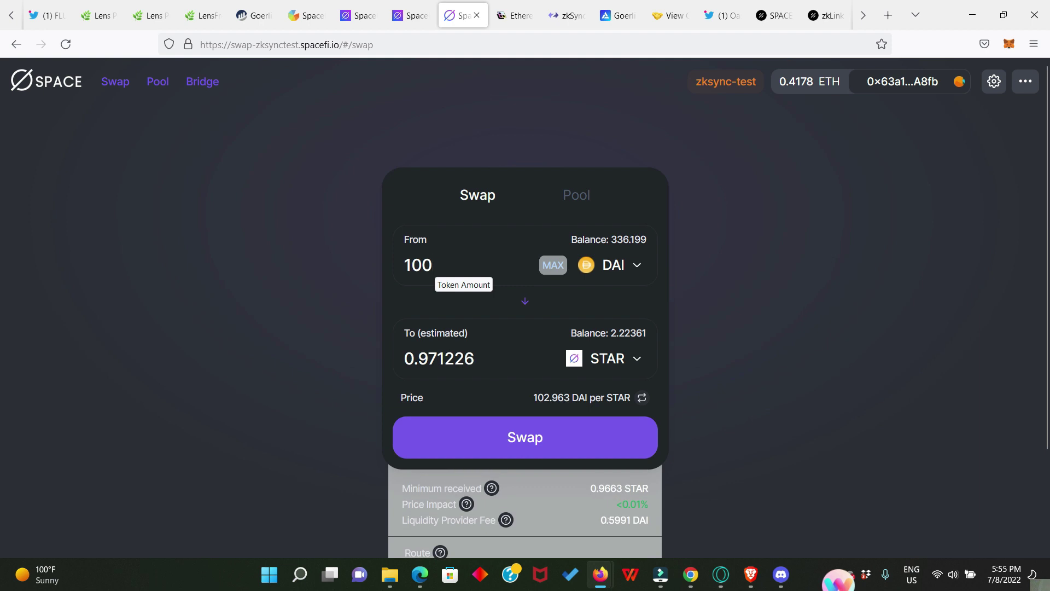
{"action": "left_click", "coordinate": [549, 443]}
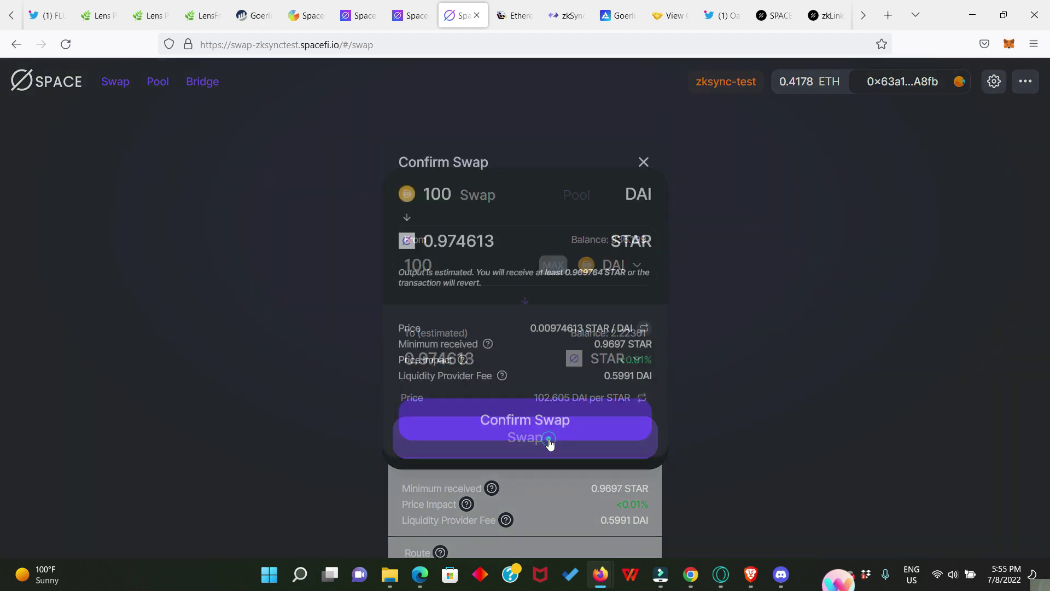
{"action": "left_click", "coordinate": [523, 424]}
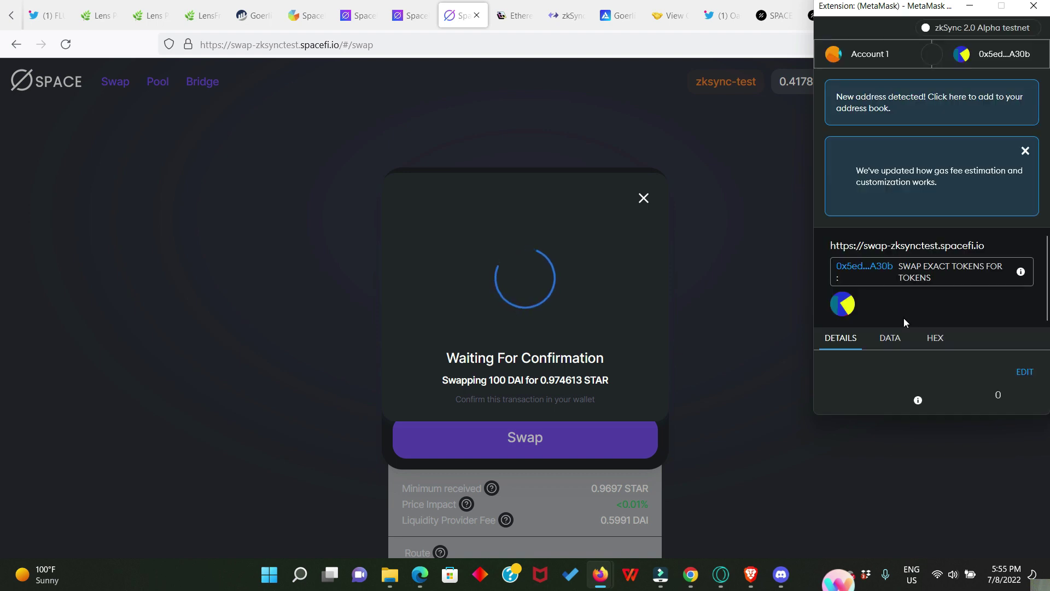
{"action": "left_click", "coordinate": [1006, 389]}
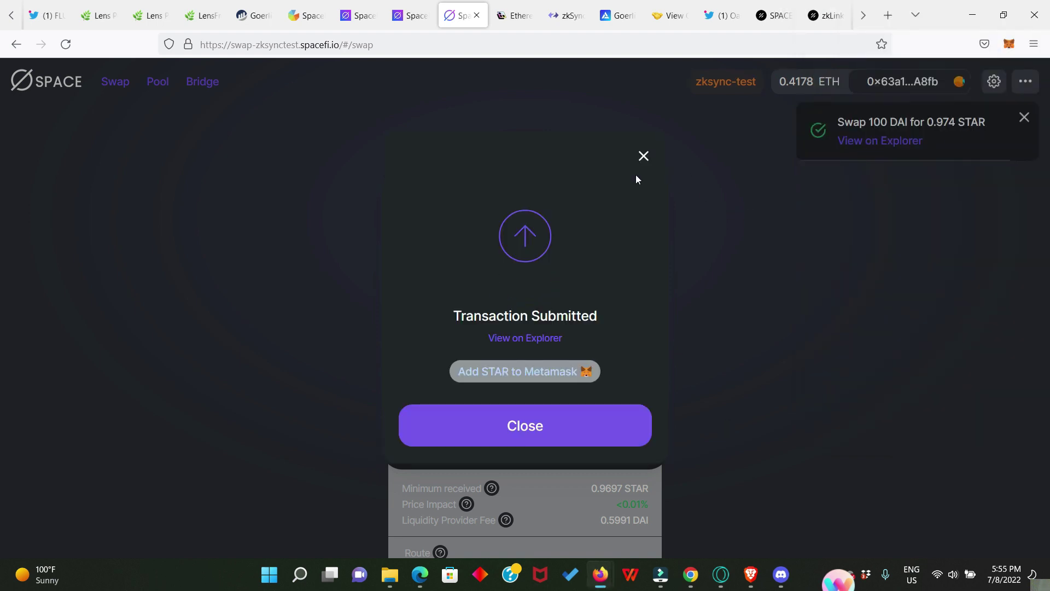
{"action": "left_click", "coordinate": [644, 157]}
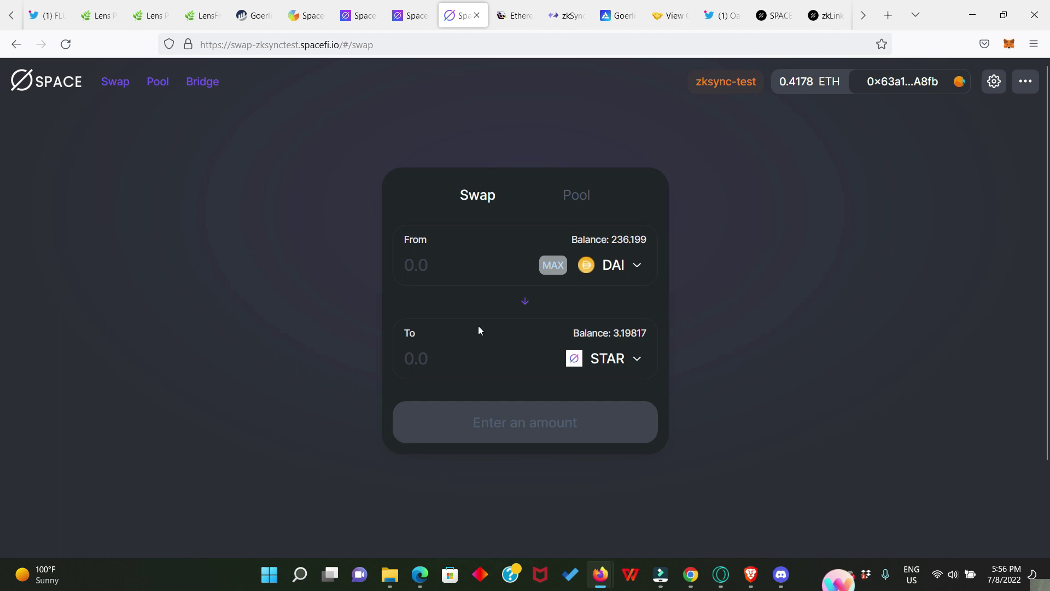
{"action": "left_click", "coordinate": [581, 199]}
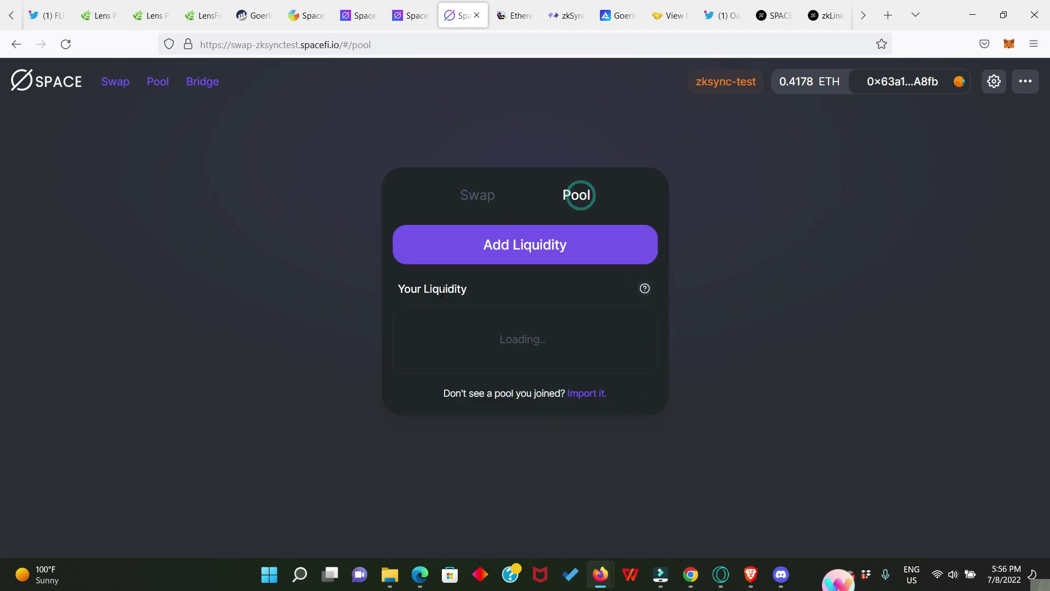
Start adding liquidity with the USDC/DAI pair and enter 20 USDC
{"action": "left_click", "coordinate": [528, 245]}
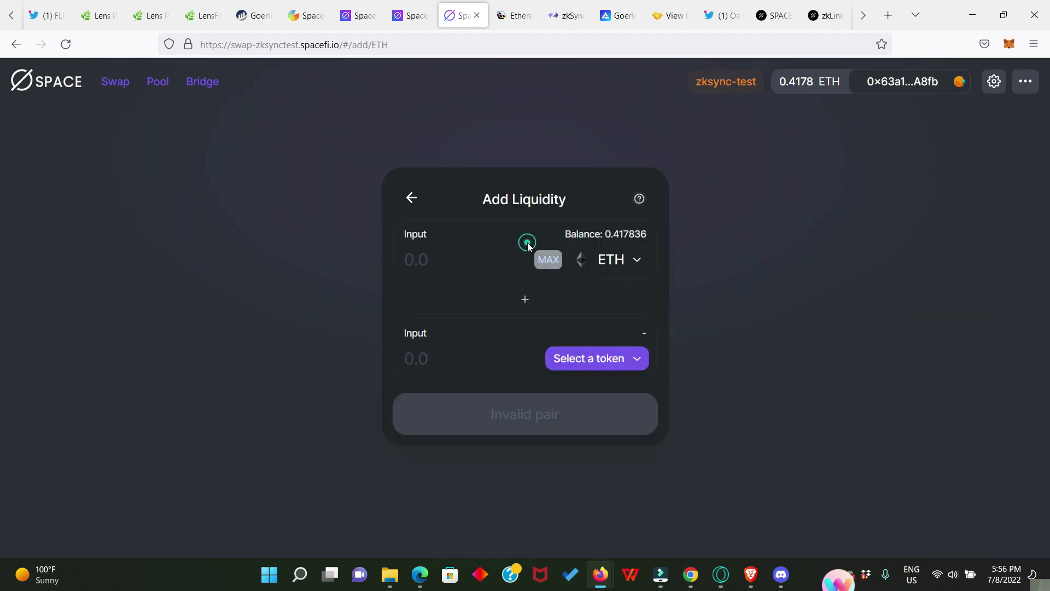
{"action": "left_click", "coordinate": [614, 262]}
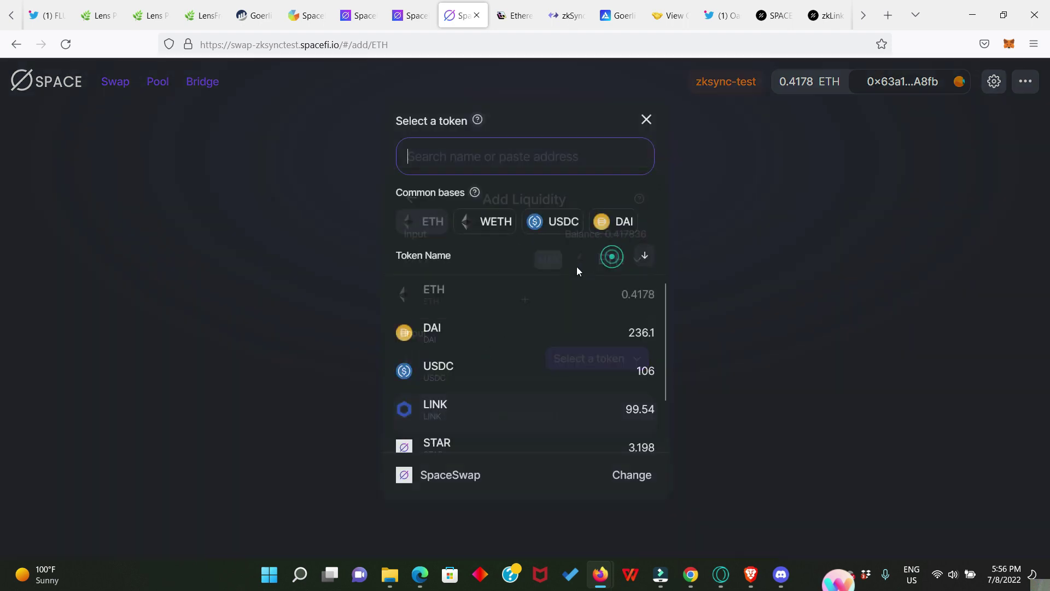
{"action": "left_click", "coordinate": [442, 370]}
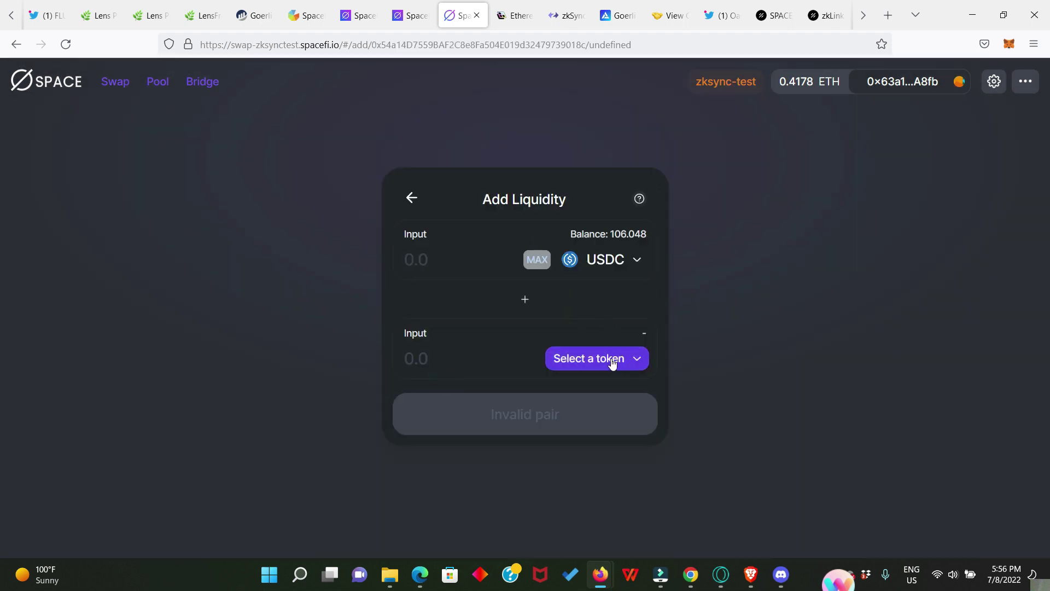
{"action": "left_click", "coordinate": [612, 363]}
{"action": "left_click", "coordinate": [552, 330]}
{"action": "left_click", "coordinate": [413, 263]}
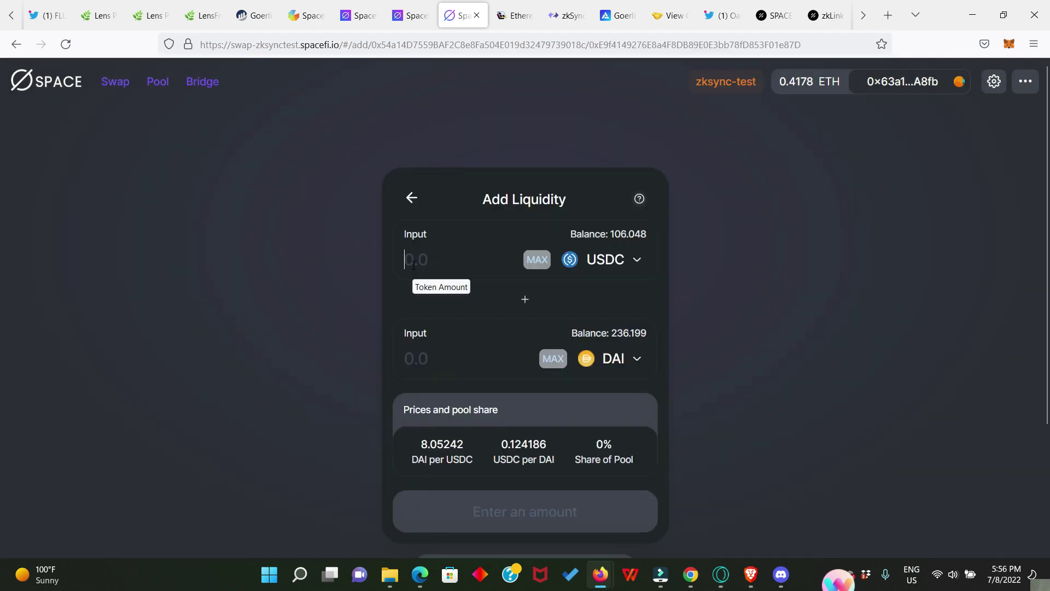
{"action": "type", "text": "20"}
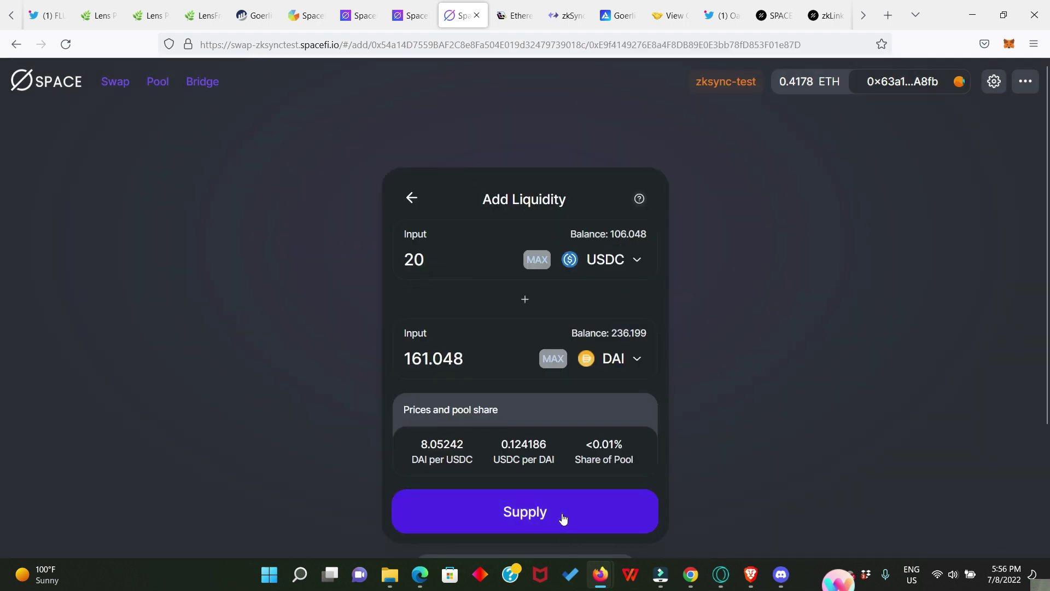
Supply 20 USDC and 161.048 DAI to the pool, approving the deposit in MetaMask
{"action": "left_click", "coordinate": [564, 519]}
{"action": "left_click", "coordinate": [542, 444]}
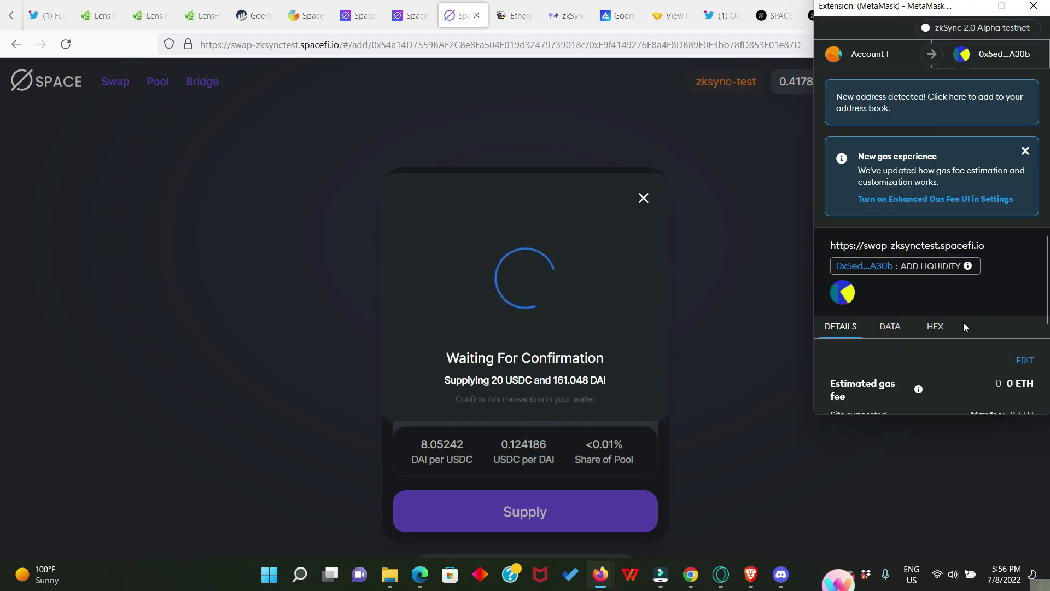
{"action": "scroll", "coordinate": [963, 322], "scroll_direction": "down", "scroll_amount": 5}
{"action": "left_click", "coordinate": [972, 387]}
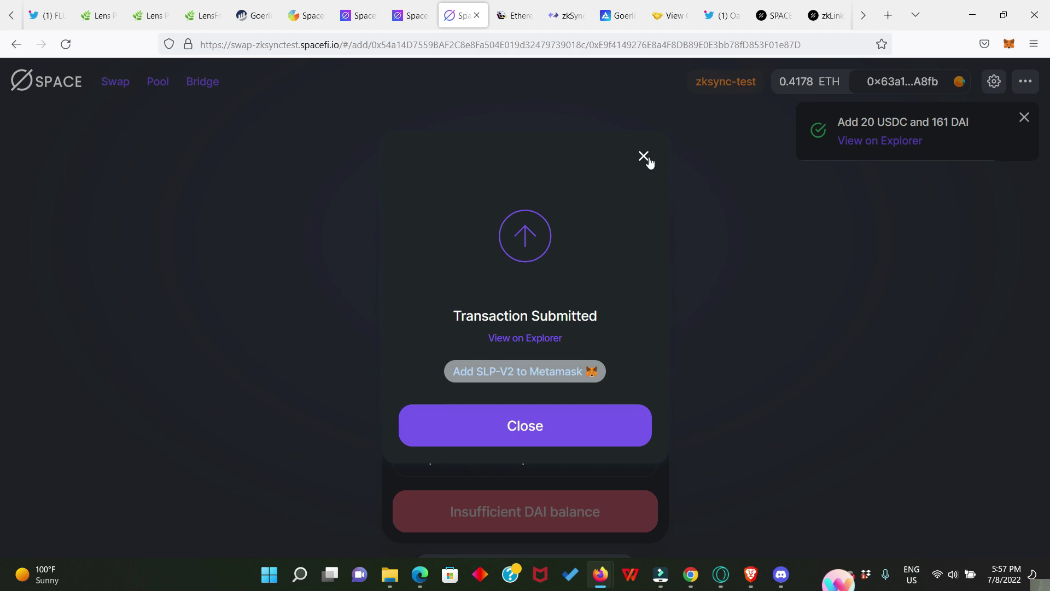
{"action": "left_click", "coordinate": [644, 157]}
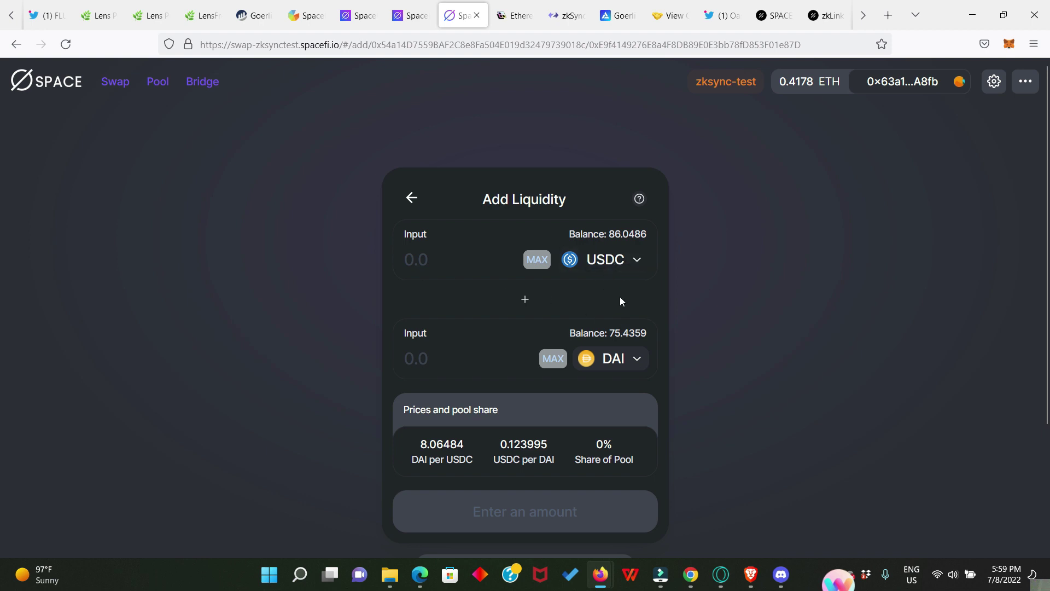
Set the pool pair to wBTC/USDC, enter 0.005 wBTC, and approve wBTC spending
{"action": "left_click", "coordinate": [608, 259]}
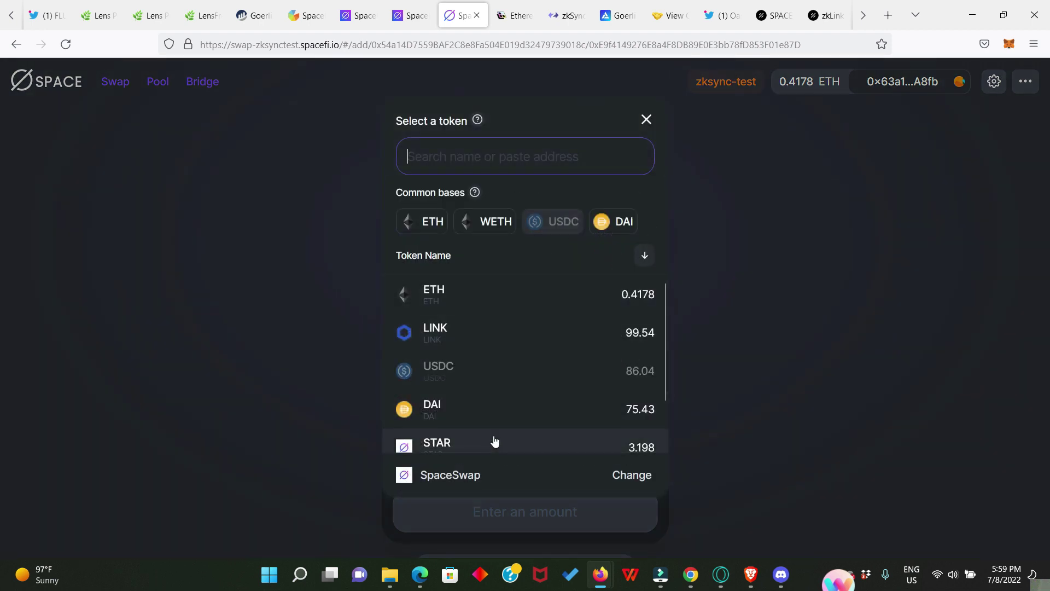
{"action": "scroll", "coordinate": [461, 434], "scroll_direction": "down", "scroll_amount": 1}
{"action": "left_click", "coordinate": [461, 434]}
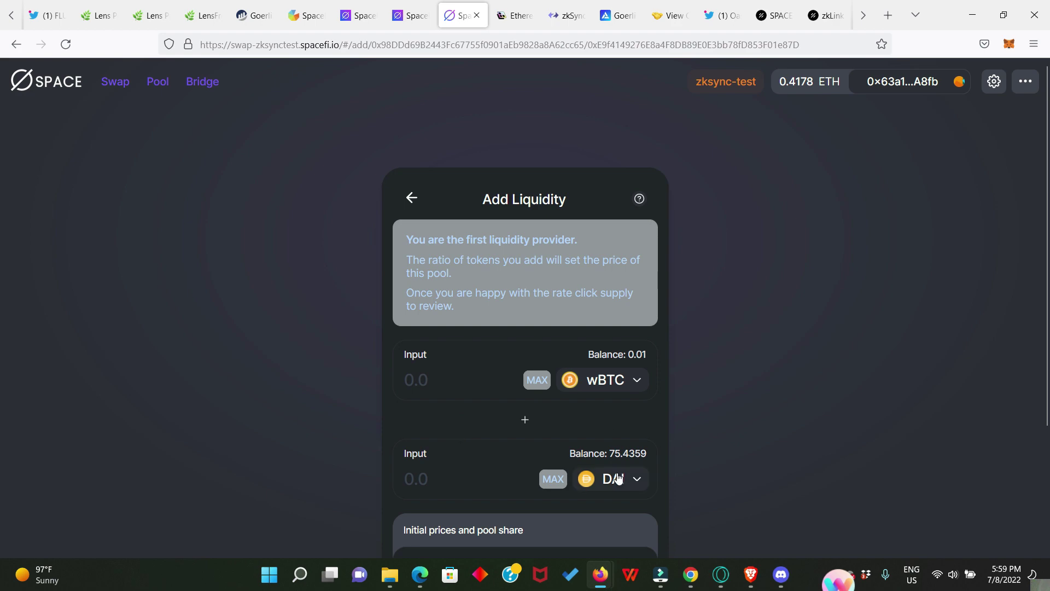
{"action": "left_click", "coordinate": [601, 411]}
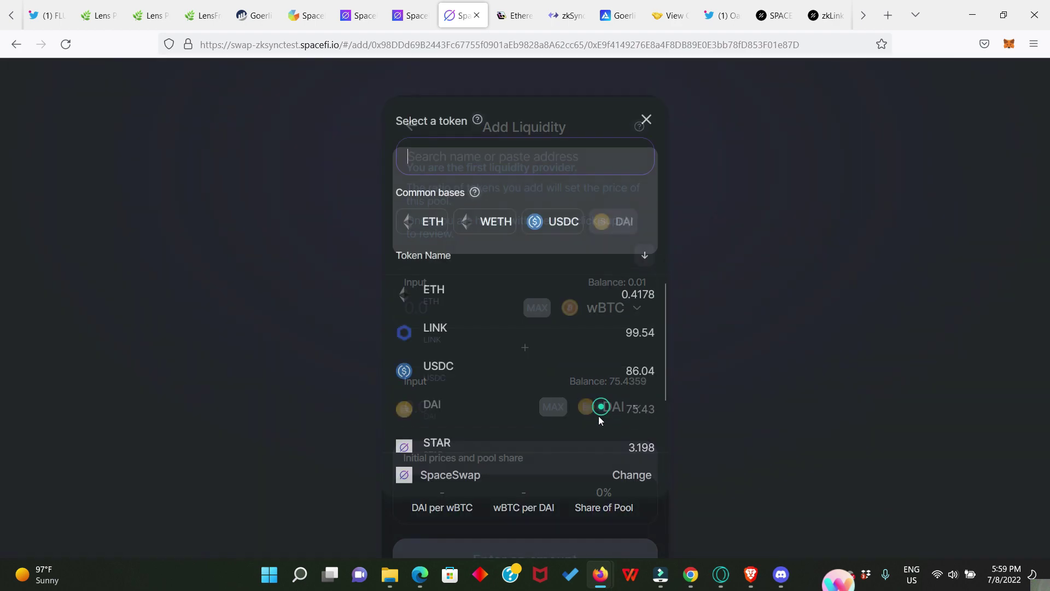
{"action": "left_click", "coordinate": [457, 363]}
{"action": "type", "text": "0"}
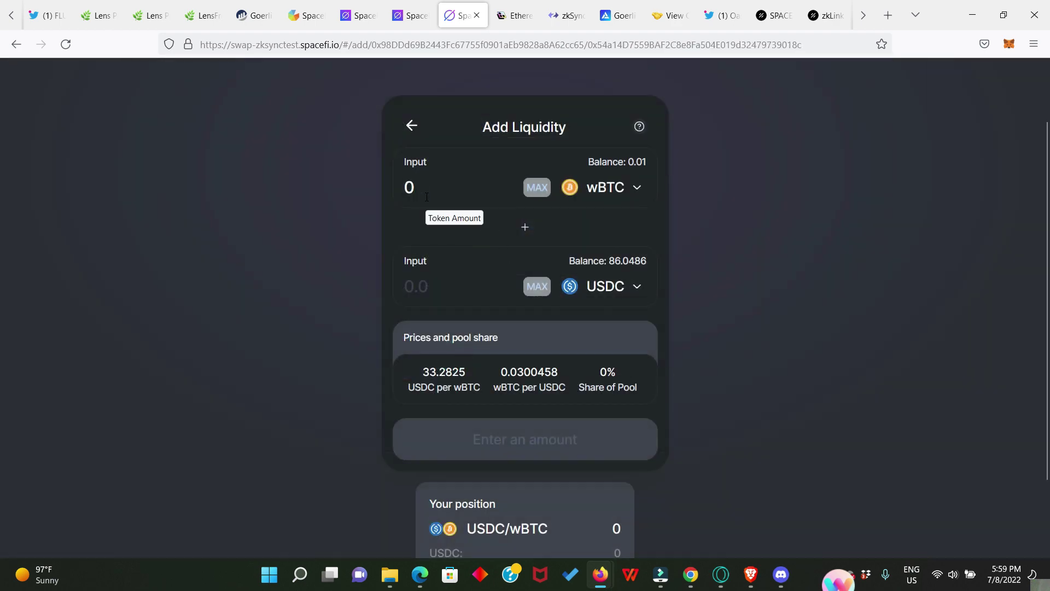
{"action": "type", "text": ".005"}
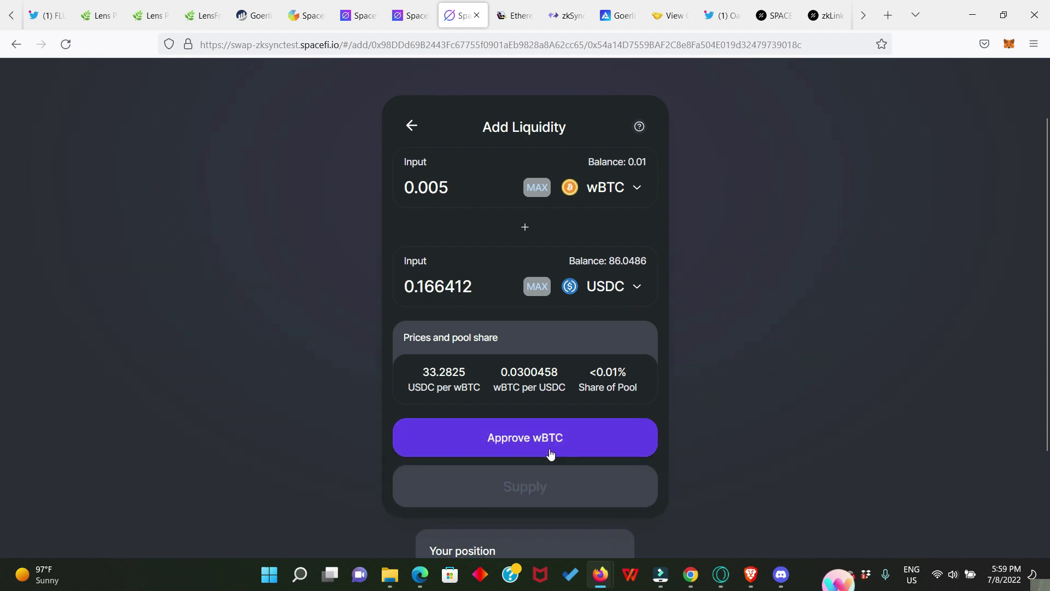
{"action": "left_click", "coordinate": [554, 443]}
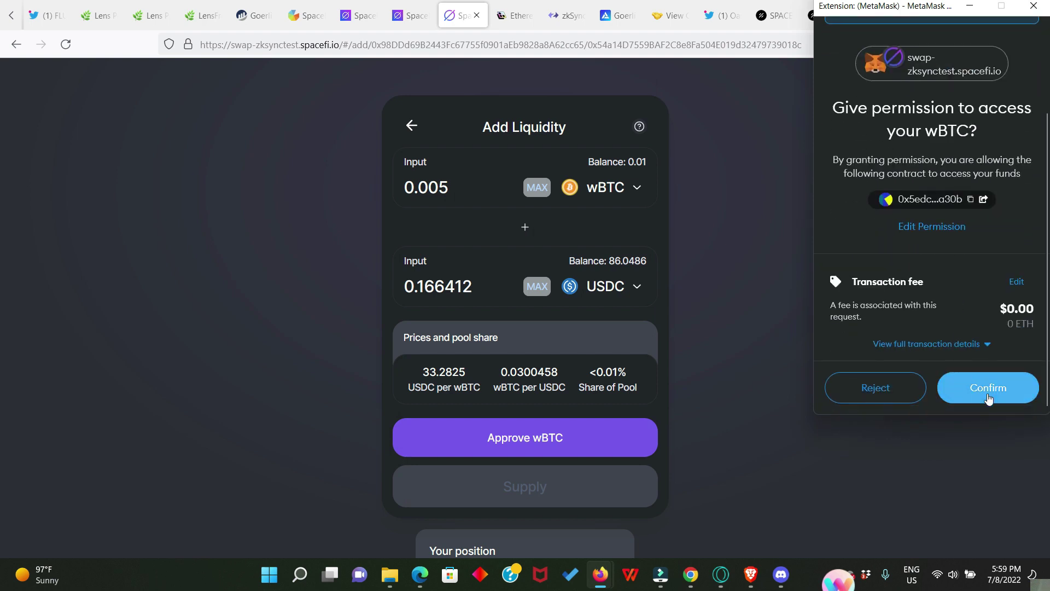
{"action": "left_click", "coordinate": [988, 388]}
Supply 0.005 wBTC and 0.16644 USDC, approve in MetaMask, and return to the pool overview
{"action": "scroll", "coordinate": [700, 386], "scroll_direction": "down", "scroll_amount": 2}
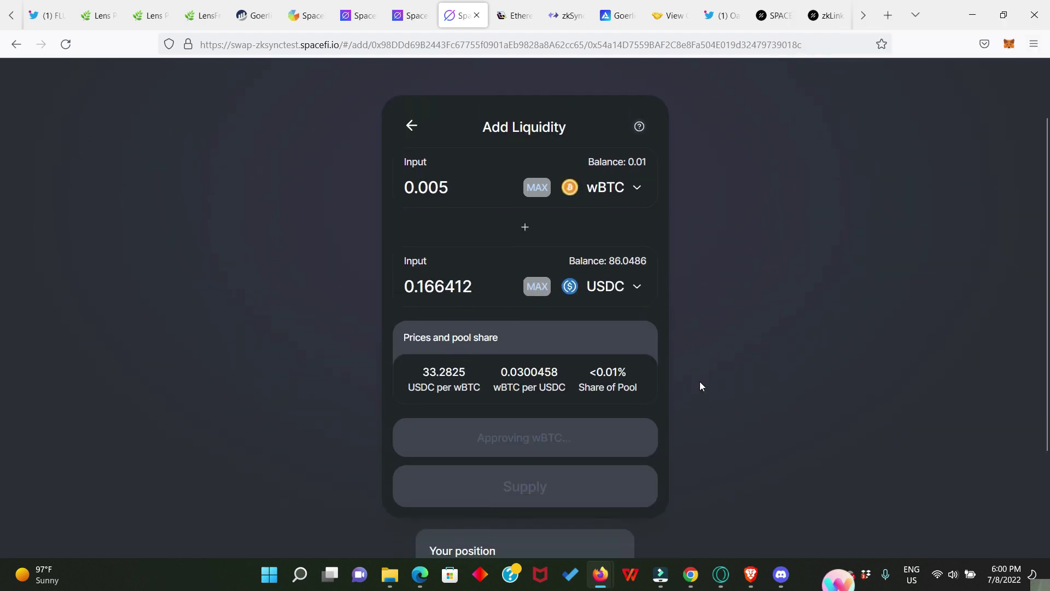
{"action": "scroll", "coordinate": [750, 333], "scroll_direction": "up", "scroll_amount": 2}
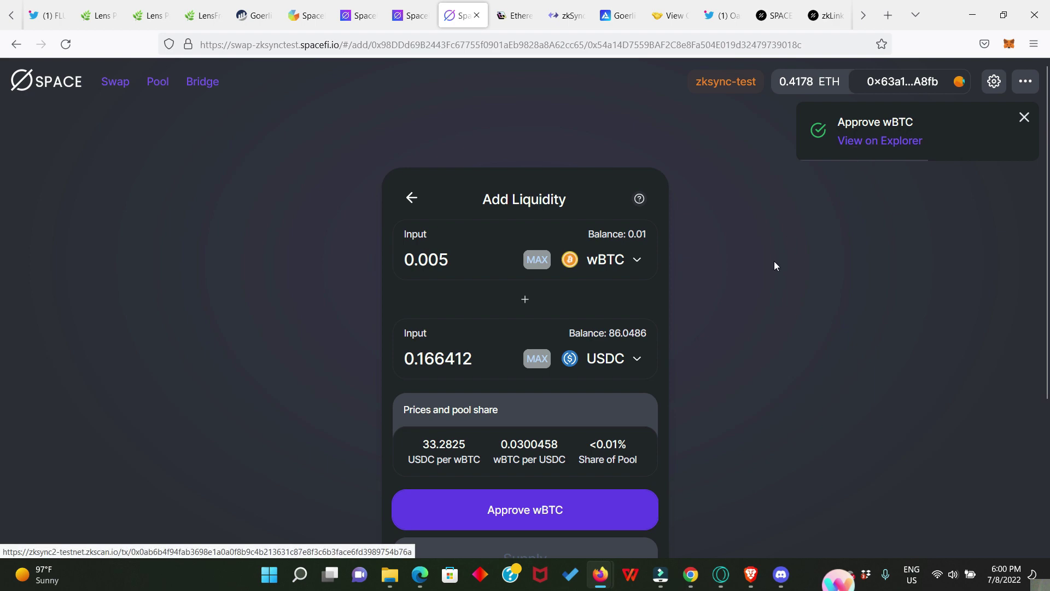
{"action": "scroll", "coordinate": [773, 337], "scroll_direction": "down", "scroll_amount": 2}
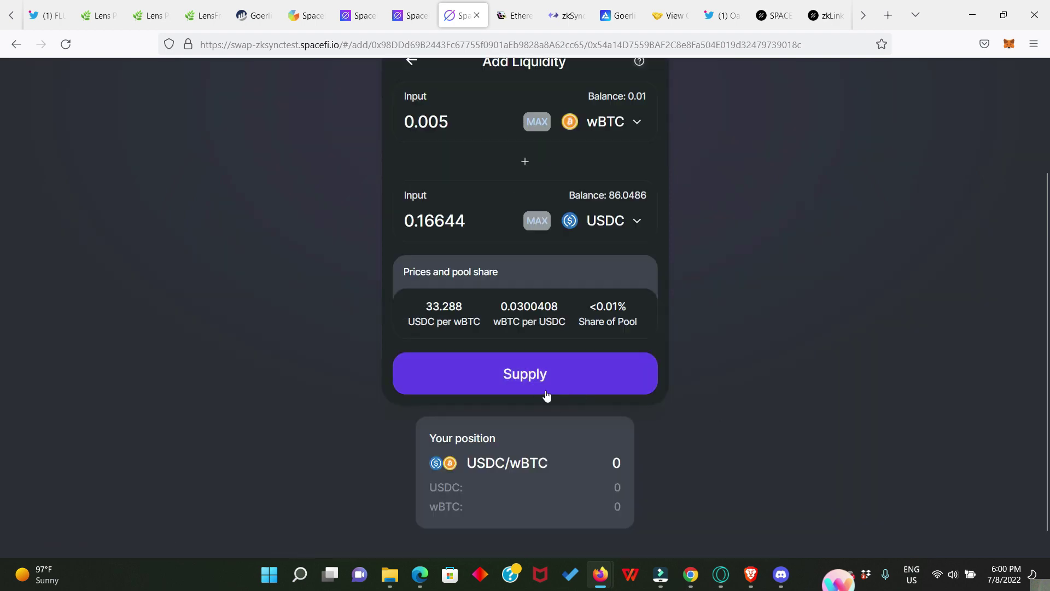
{"action": "left_click", "coordinate": [539, 390]}
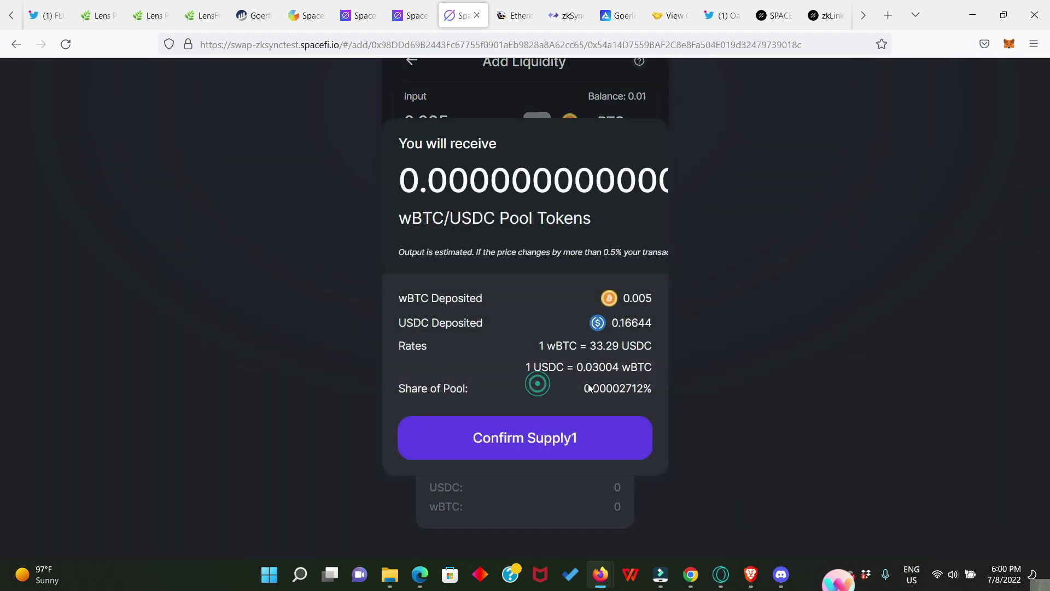
{"action": "left_click", "coordinate": [527, 443]}
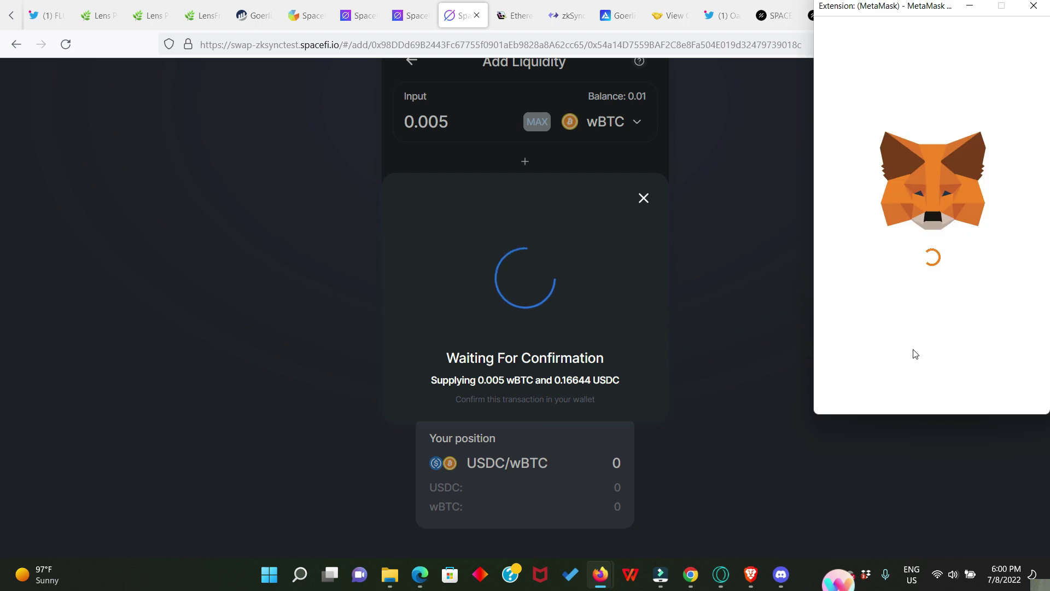
{"action": "left_click", "coordinate": [974, 394]}
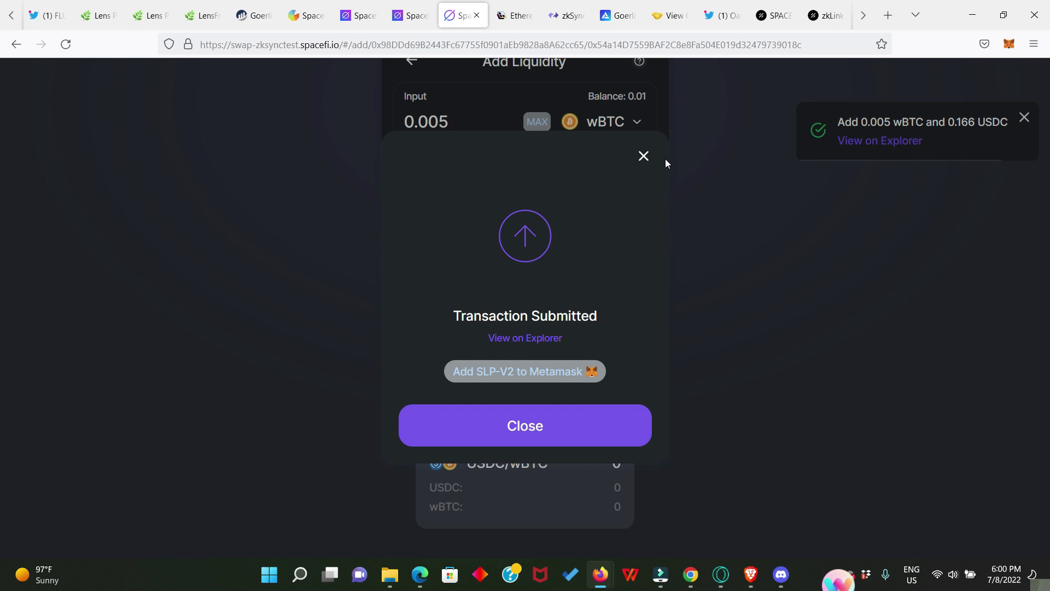
{"action": "left_click", "coordinate": [645, 159]}
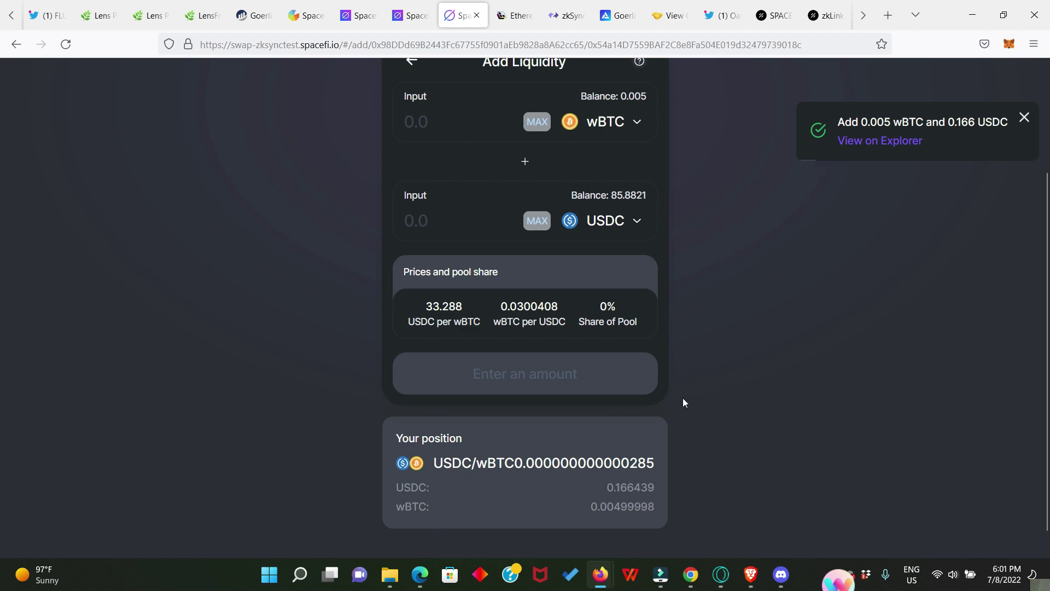
{"action": "scroll", "coordinate": [713, 377], "scroll_direction": "up", "scroll_amount": 3}
{"action": "left_click", "coordinate": [414, 207]}
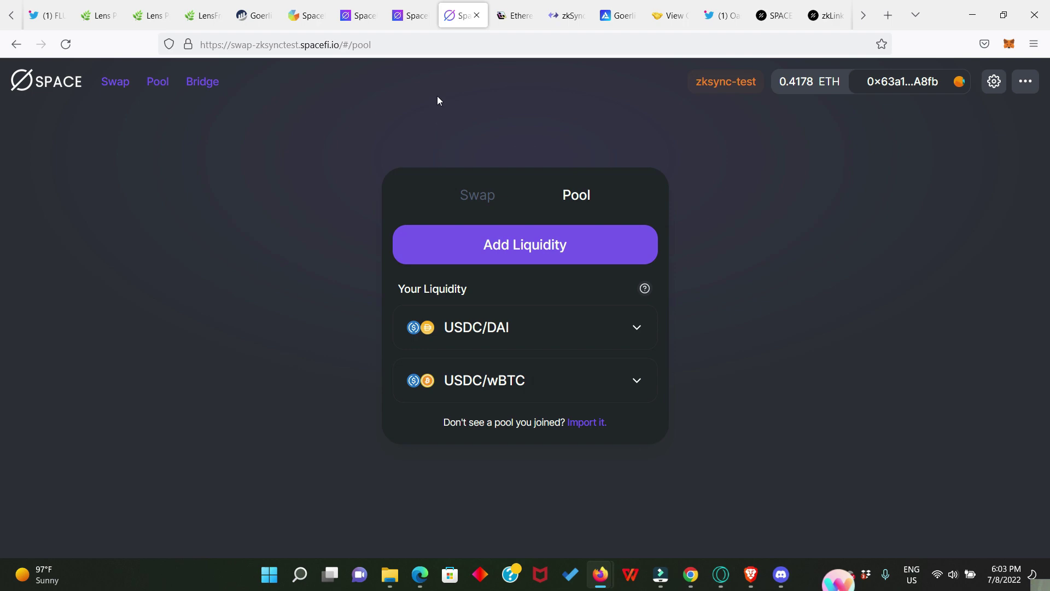
Switch to the SpaceFi testapp Home tab to see STAR Stats and My Stats
{"action": "left_click", "coordinate": [411, 16]}
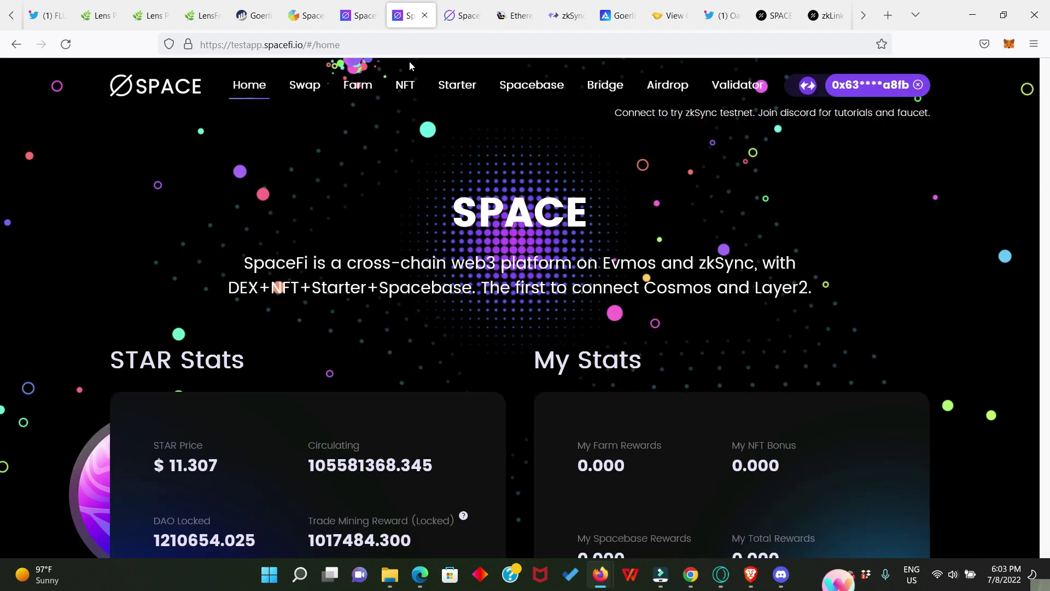
Go to the Farm page and scroll down to the Single Pool STAR card
{"action": "left_click", "coordinate": [357, 87]}
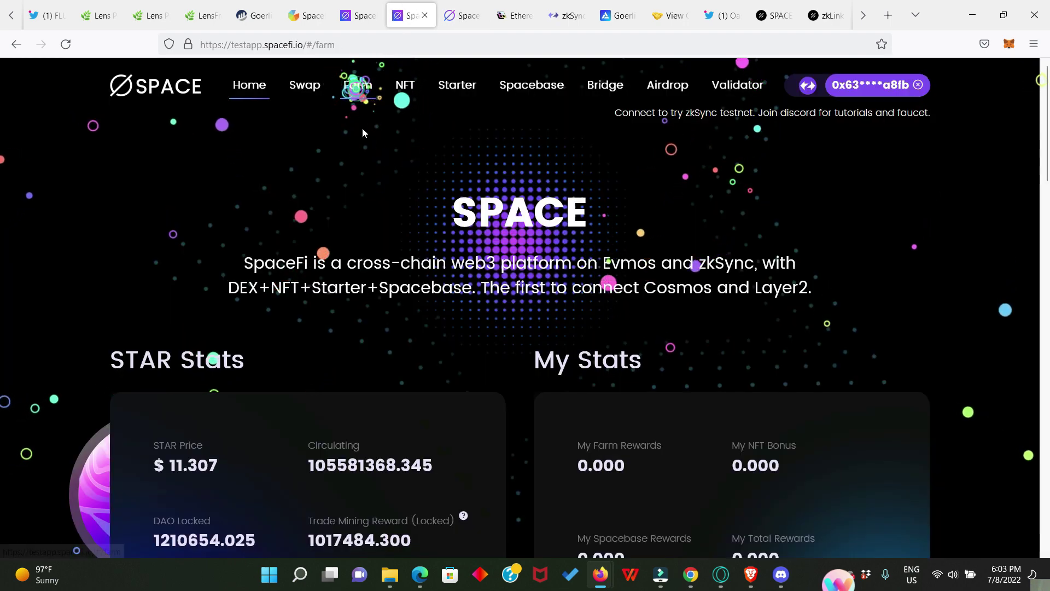
{"action": "scroll", "coordinate": [421, 277], "scroll_direction": "down", "scroll_amount": 5}
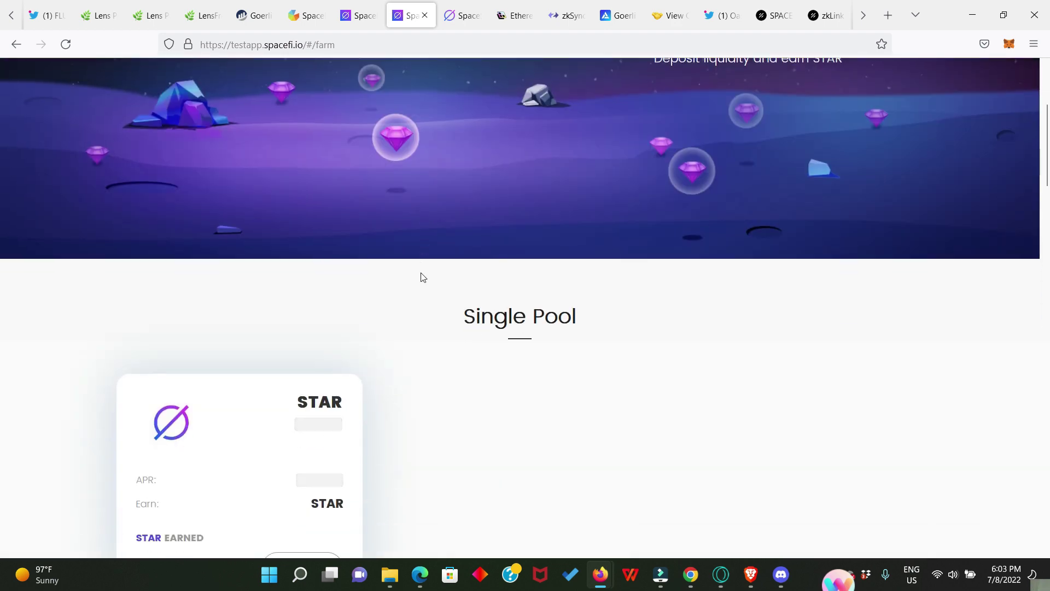
{"action": "scroll", "coordinate": [493, 309], "scroll_direction": "down", "scroll_amount": 5}
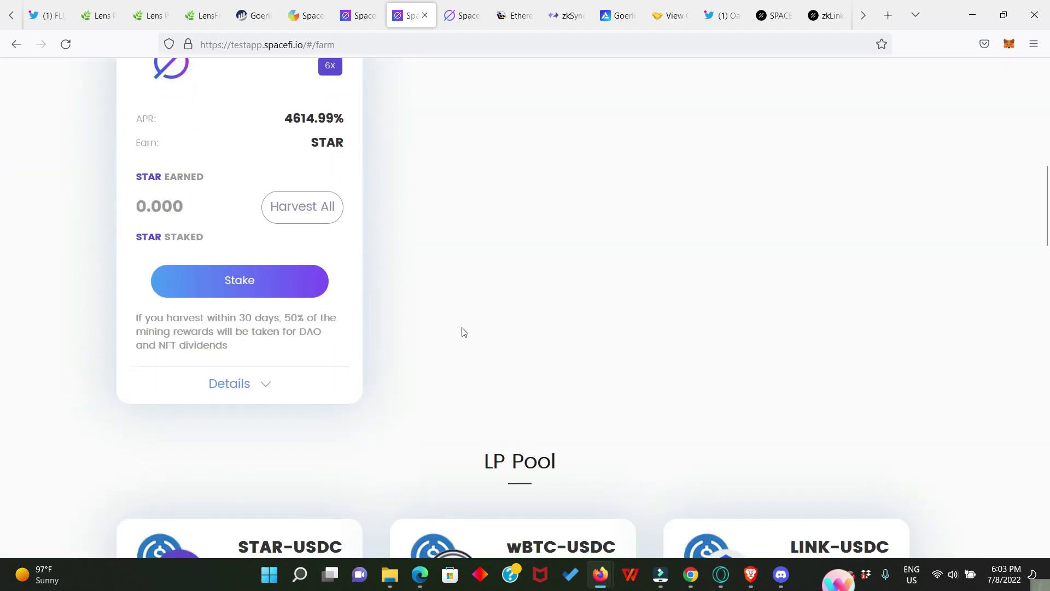
{"action": "scroll", "coordinate": [463, 332], "scroll_direction": "up", "scroll_amount": 4}
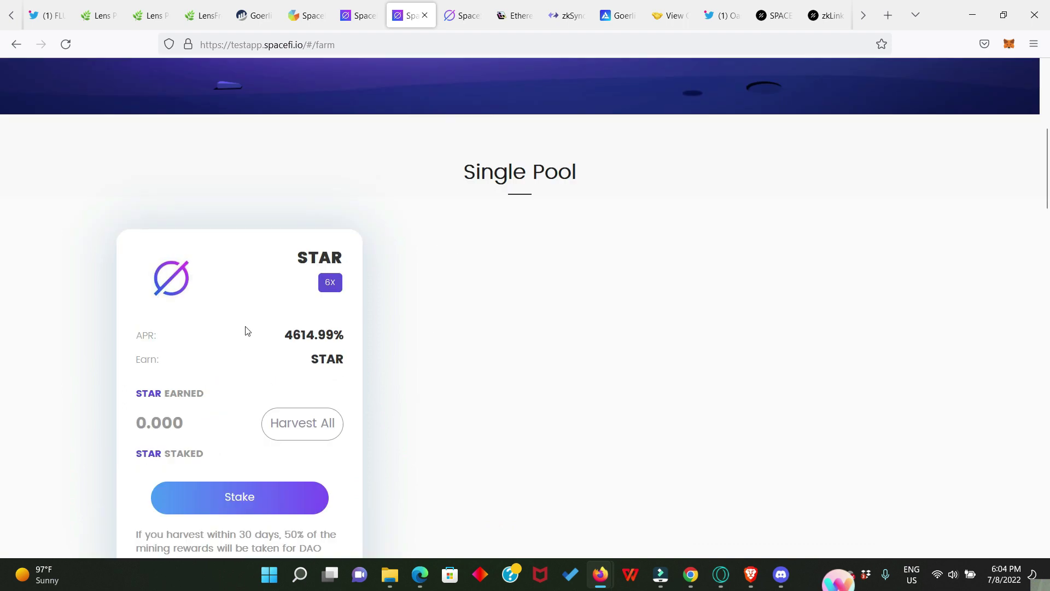
{"action": "scroll", "coordinate": [276, 382], "scroll_direction": "down", "scroll_amount": 1}
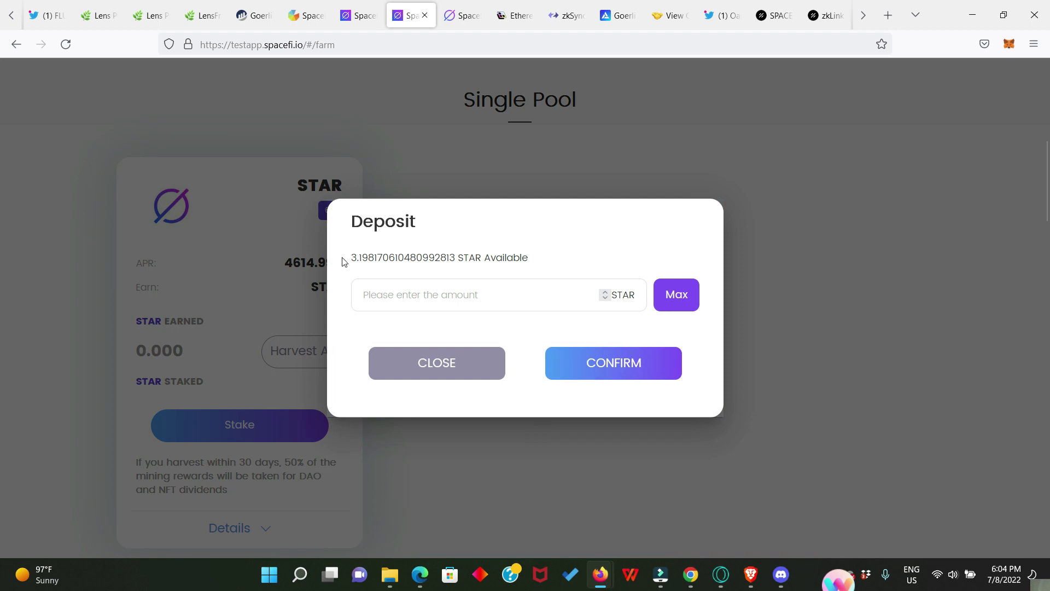
Deposit the maximum 3.19817 STAR into the single pool and approve it in MetaMask
{"action": "left_click", "coordinate": [671, 307]}
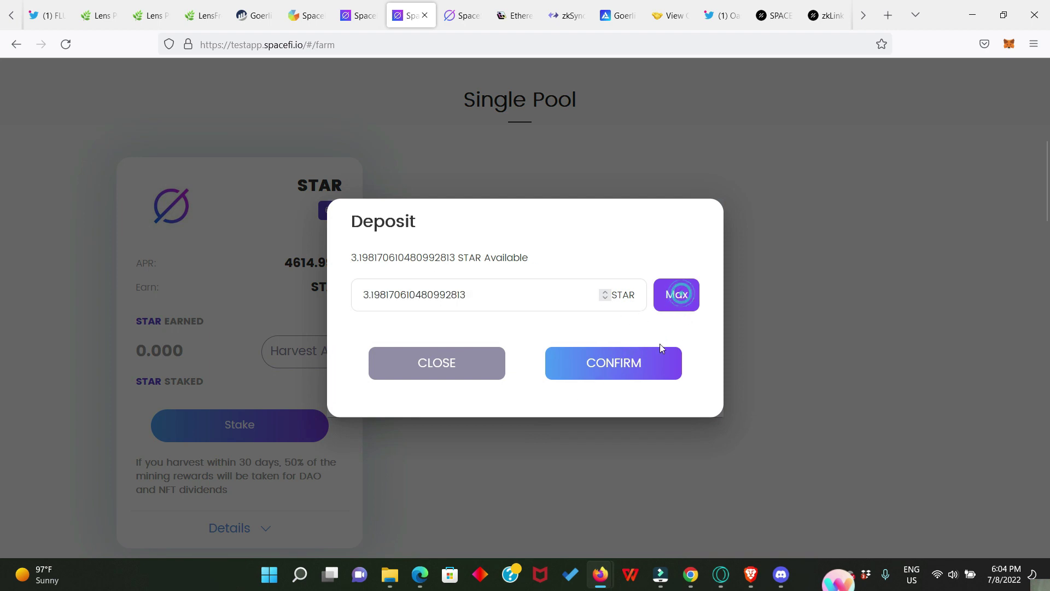
{"action": "left_click", "coordinate": [620, 372]}
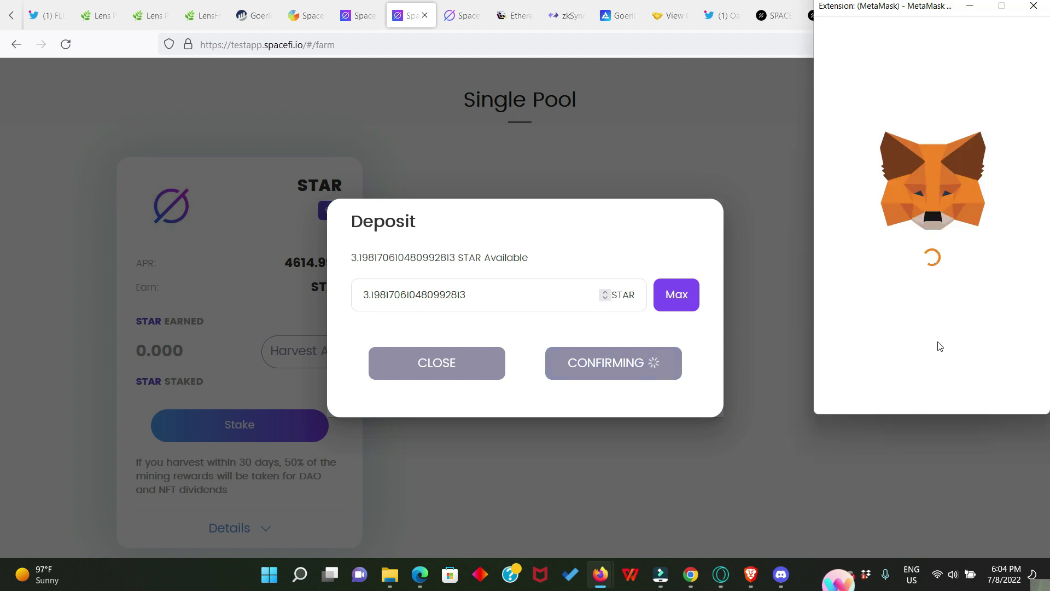
{"action": "left_click", "coordinate": [964, 390]}
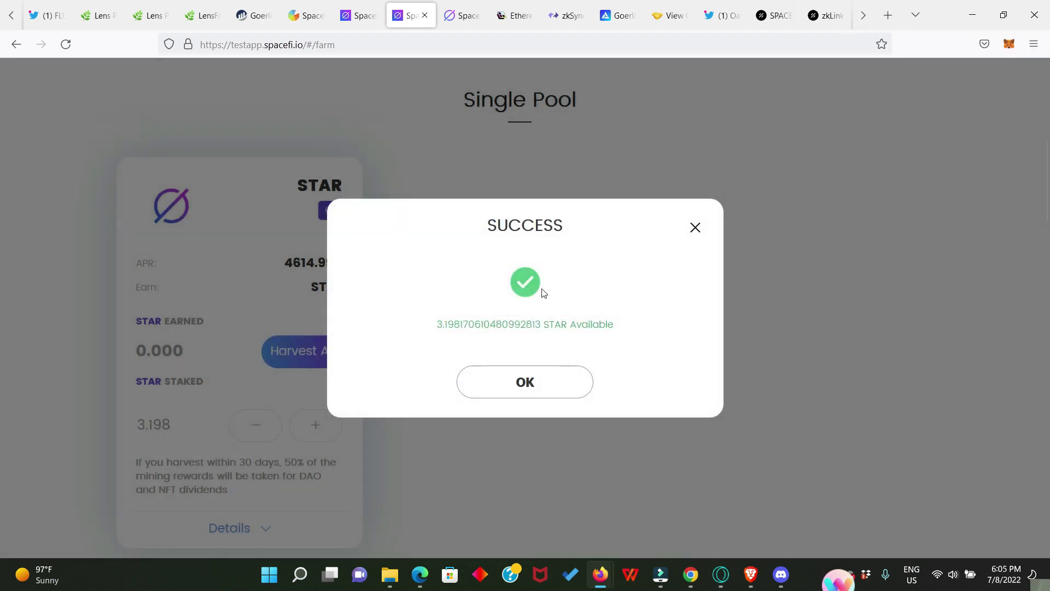
Close the success message and scroll to the STAR-USDC, wBTC-USDC and LINK-USDC farms
{"action": "left_click", "coordinate": [517, 382]}
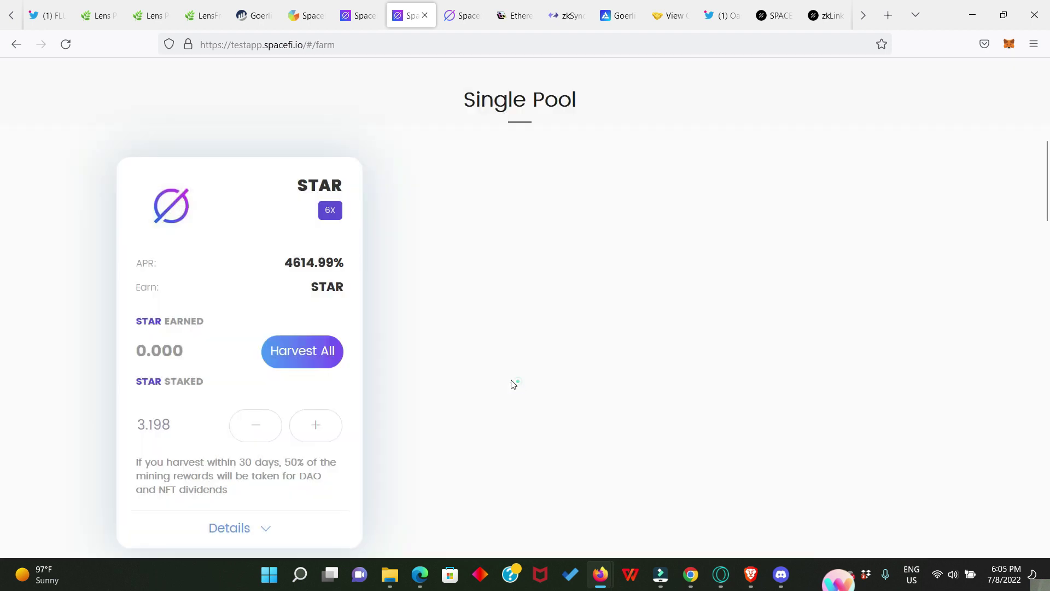
{"action": "scroll", "coordinate": [142, 362], "scroll_direction": "down", "scroll_amount": 2}
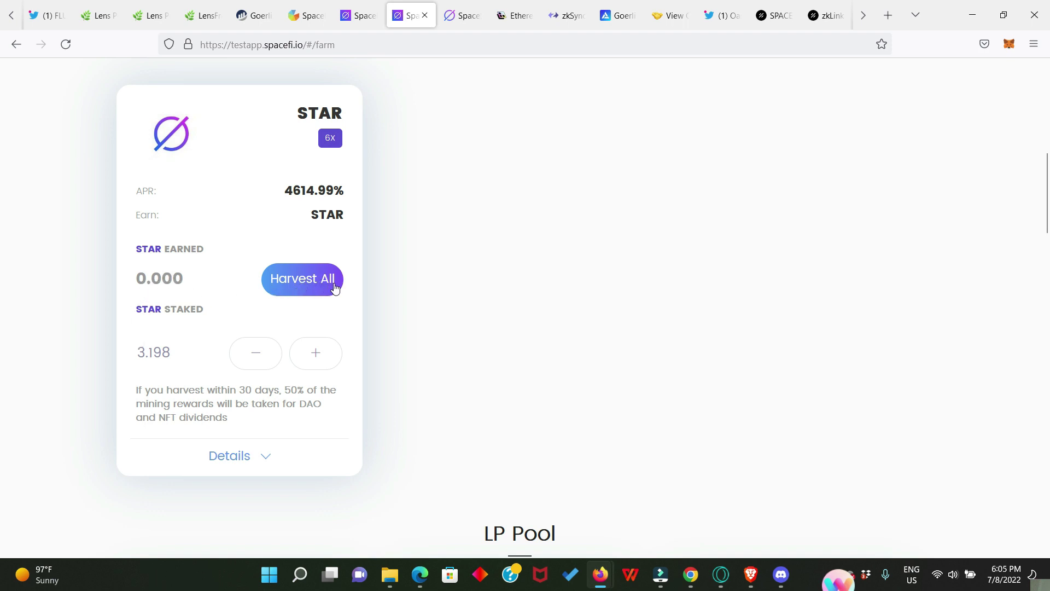
{"action": "scroll", "coordinate": [581, 159], "scroll_direction": "down", "scroll_amount": 6}
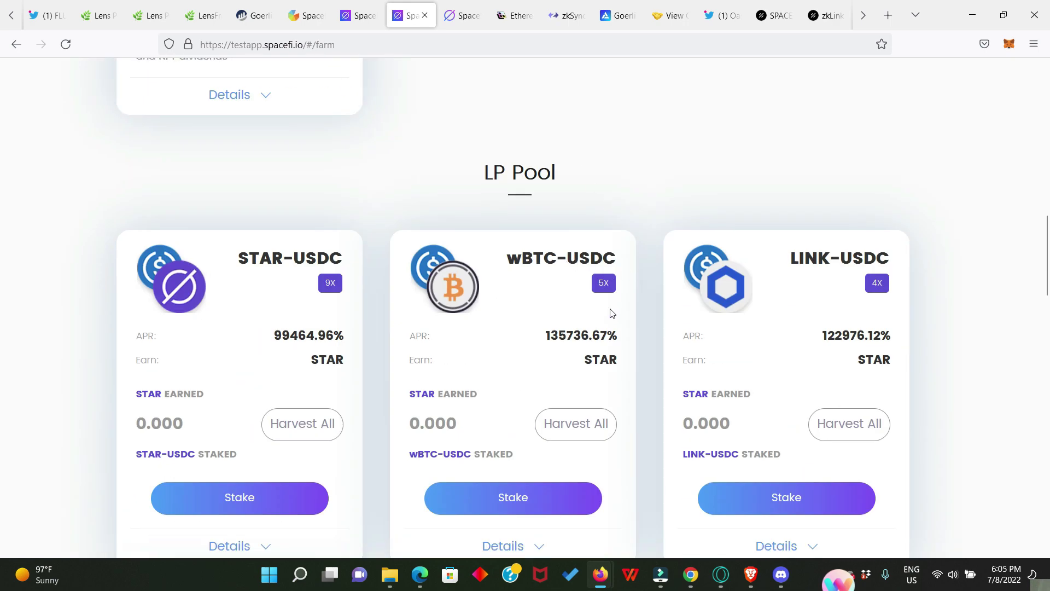
{"action": "scroll", "coordinate": [611, 313], "scroll_direction": "down", "scroll_amount": 1}
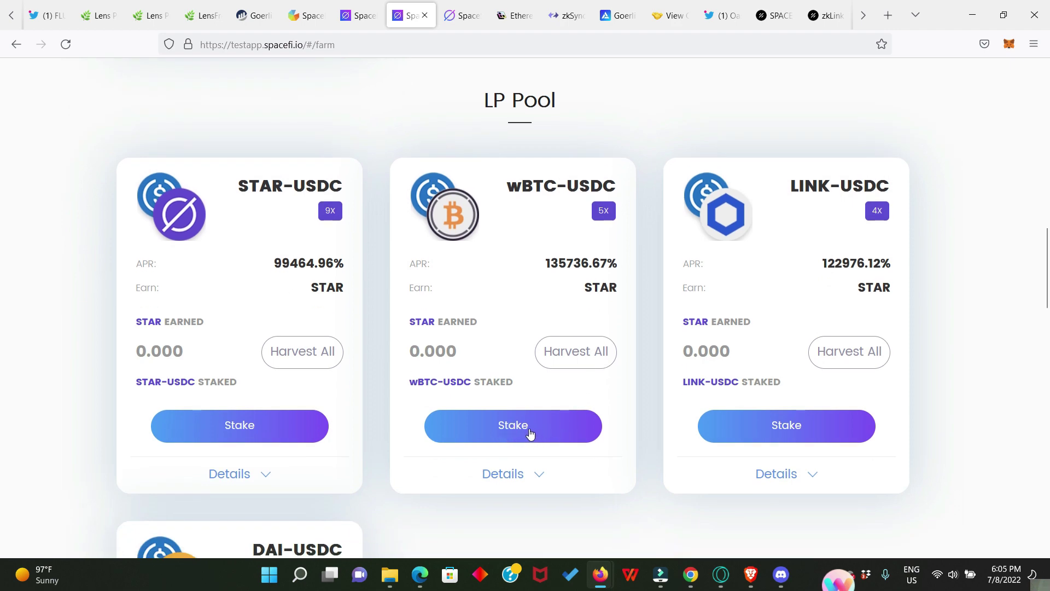
Stake the maximum wBTC-USDC LP balance in its farm, approving the transaction in MetaMask
{"action": "left_click", "coordinate": [530, 433]}
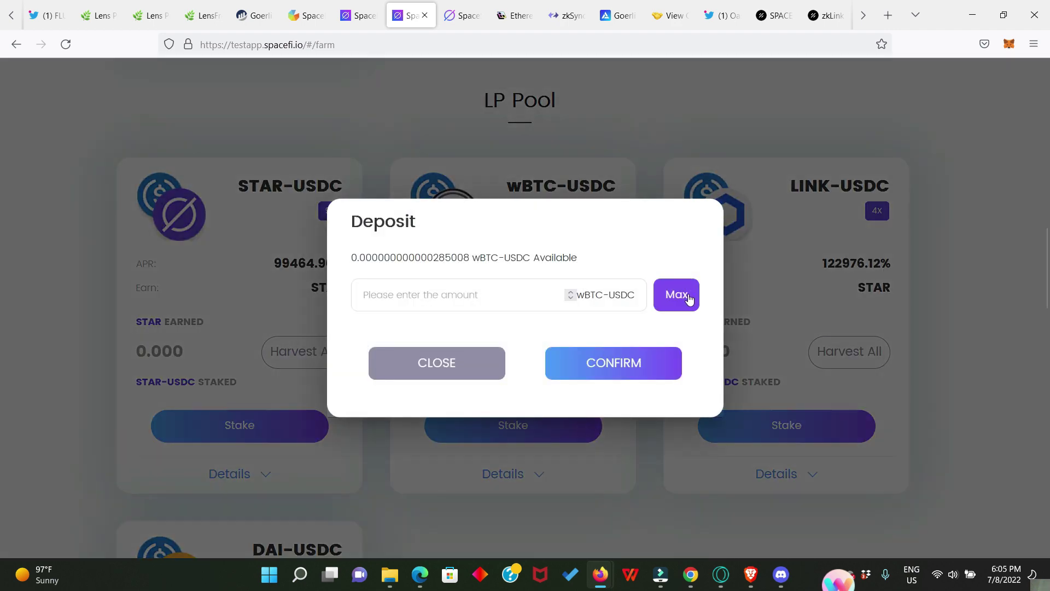
{"action": "left_click", "coordinate": [688, 296]}
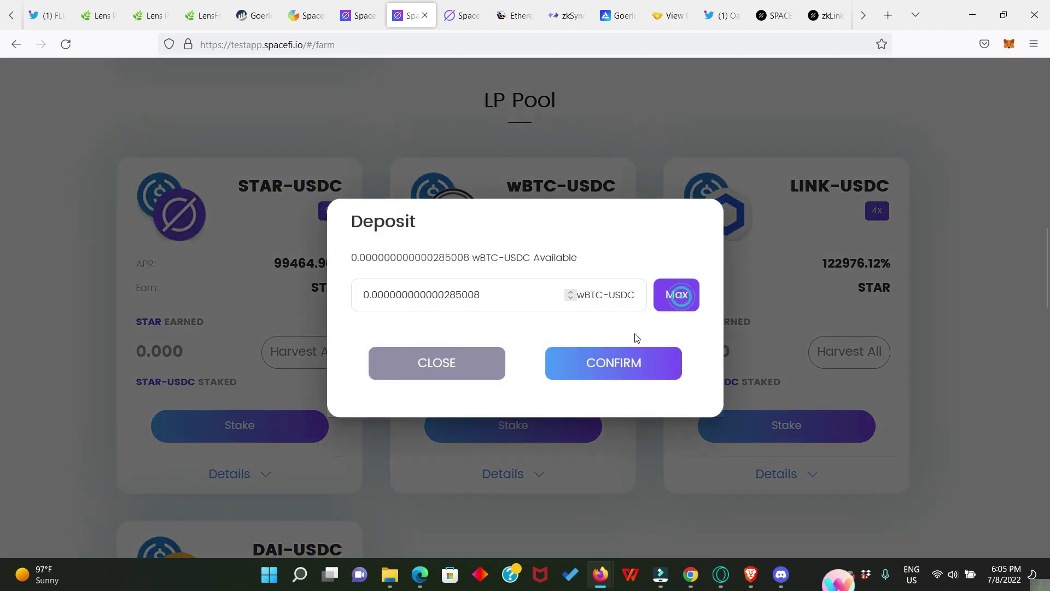
{"action": "left_click", "coordinate": [601, 368]}
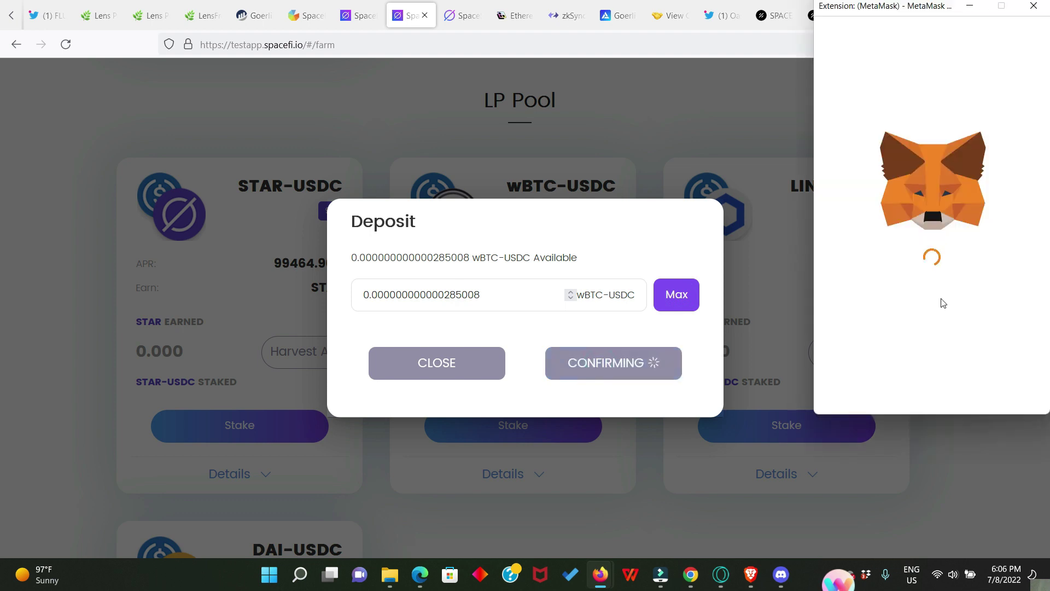
{"action": "scroll", "coordinate": [923, 327], "scroll_direction": "down", "scroll_amount": 2}
{"action": "left_click", "coordinate": [985, 387]}
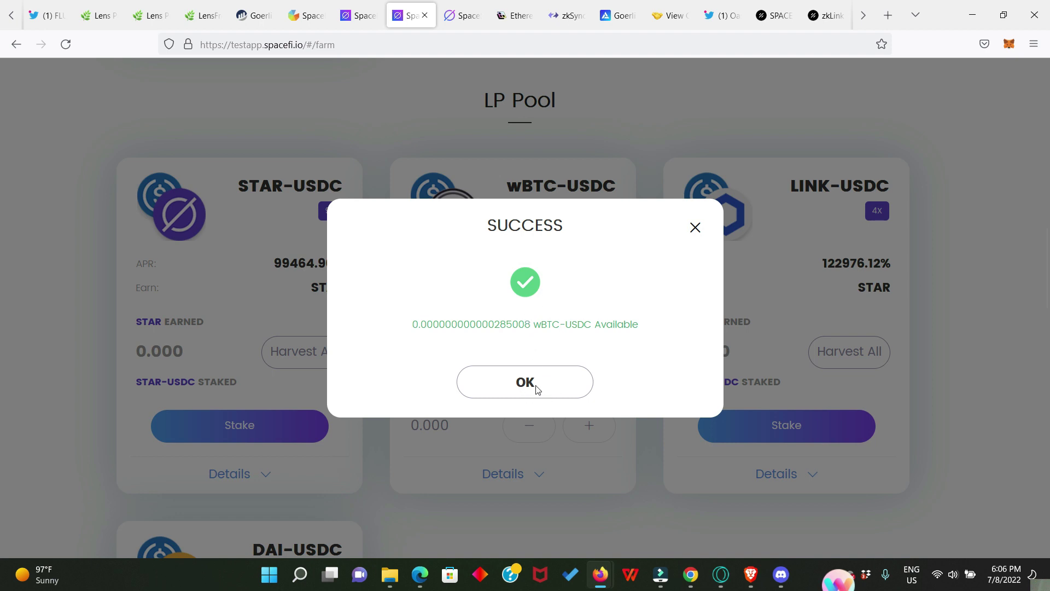
{"action": "left_click", "coordinate": [527, 388]}
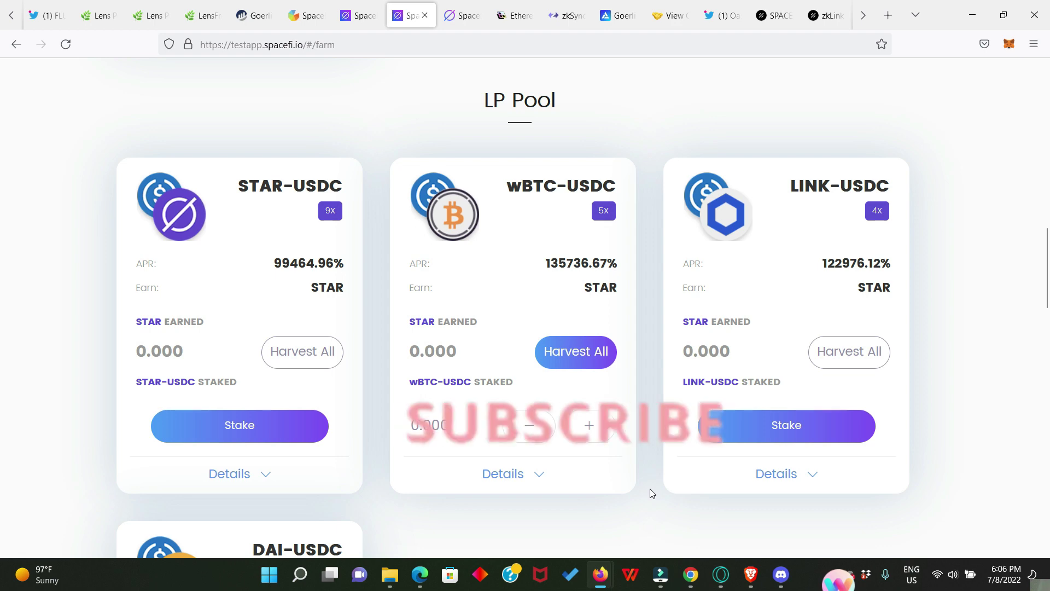
{"action": "scroll", "coordinate": [650, 492], "scroll_direction": "down", "scroll_amount": 4}
Add the full 0.0000559 DAI-USDC LP to its farm, accepting the reward harvest, approved in MetaMask
{"action": "scroll", "coordinate": [650, 478], "scroll_direction": "down", "scroll_amount": 1}
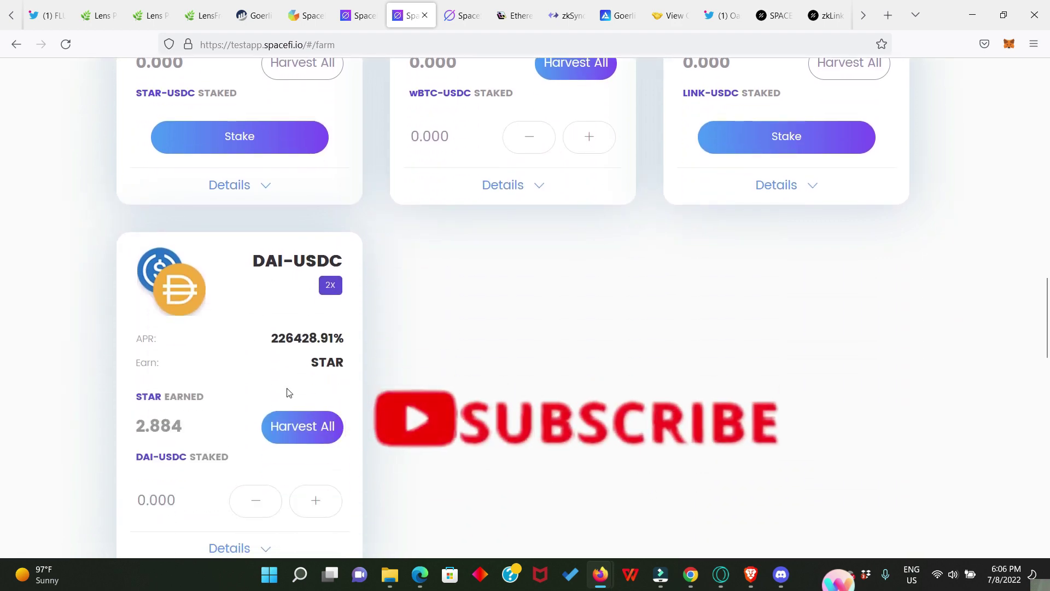
{"action": "scroll", "coordinate": [286, 392], "scroll_direction": "down", "scroll_amount": 3}
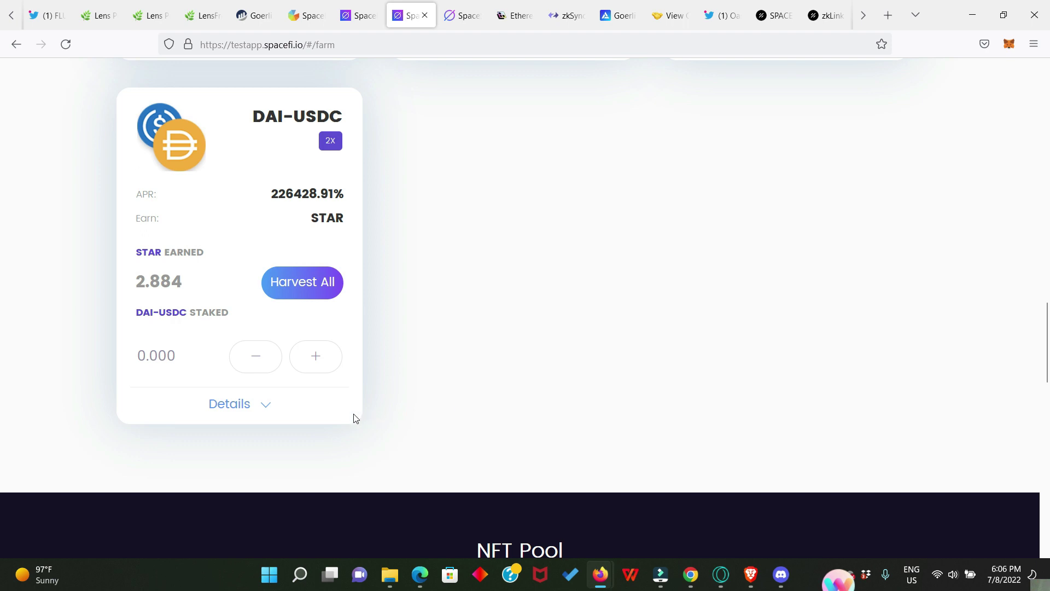
{"action": "left_click", "coordinate": [316, 361]}
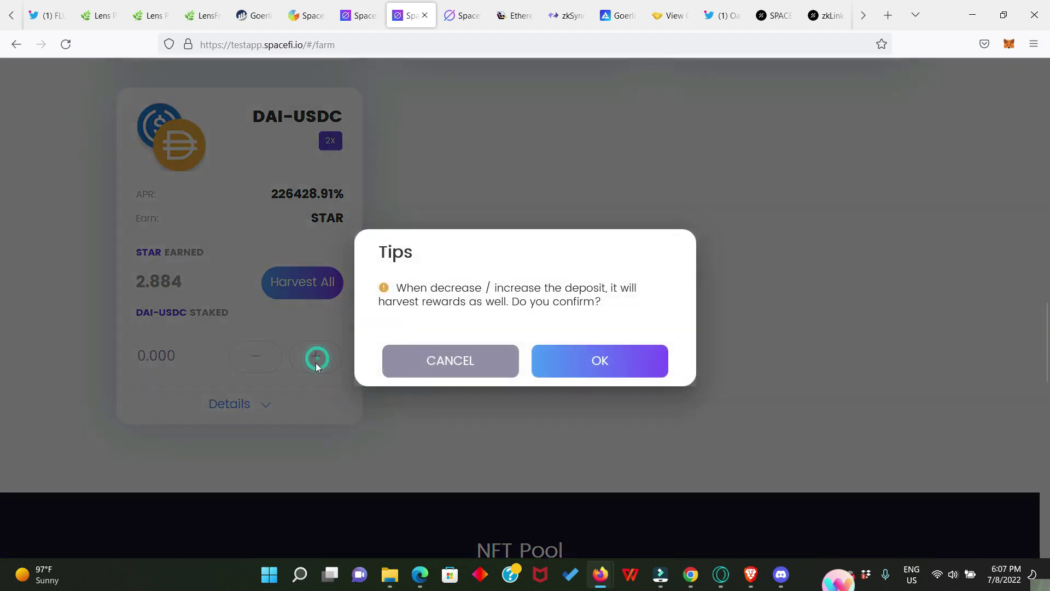
{"action": "left_click", "coordinate": [597, 363]}
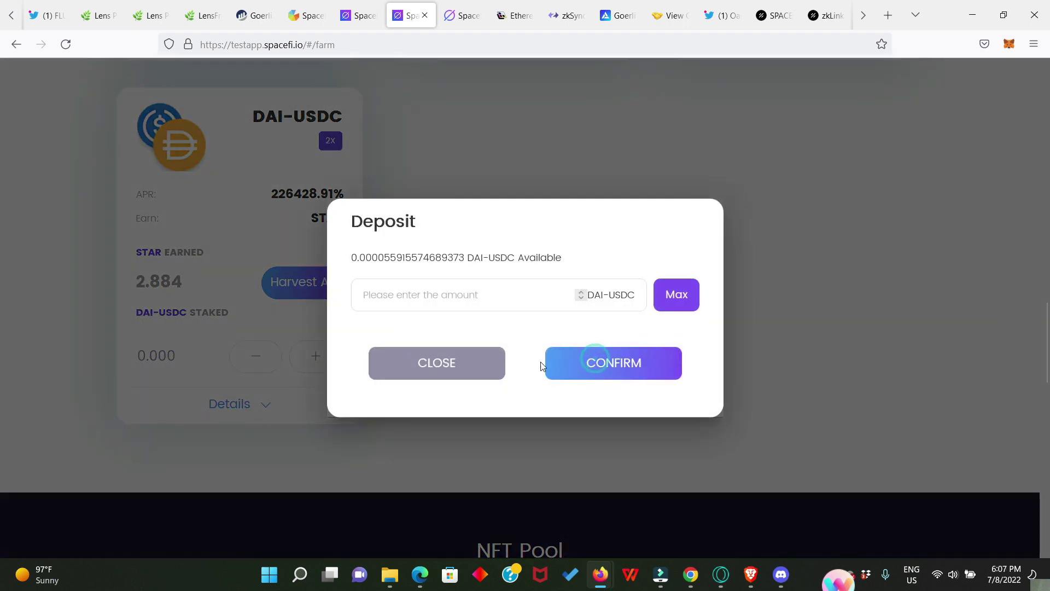
{"action": "left_click", "coordinate": [681, 298]}
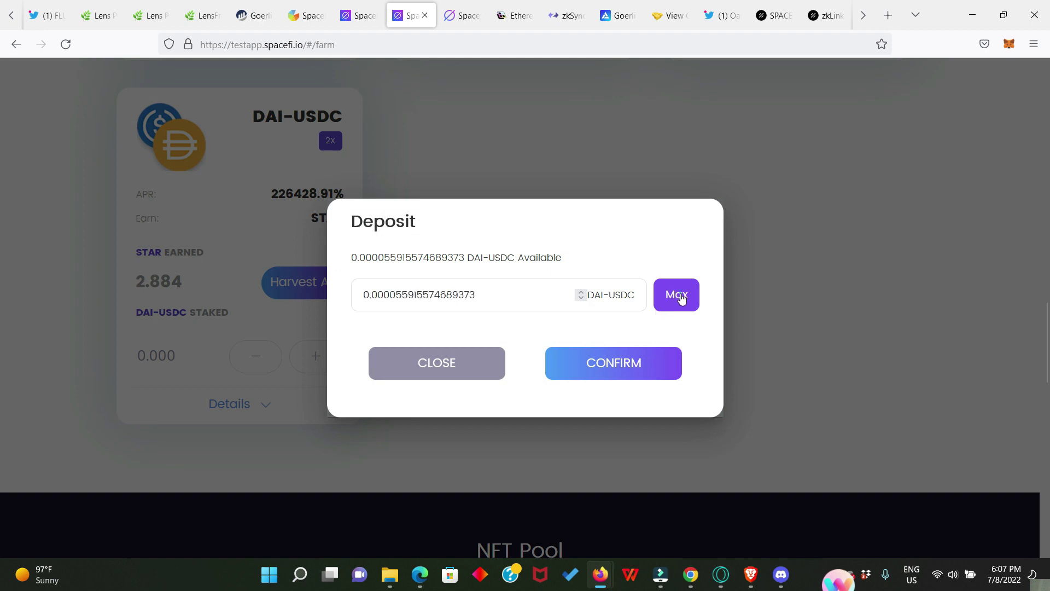
{"action": "left_click", "coordinate": [622, 365]}
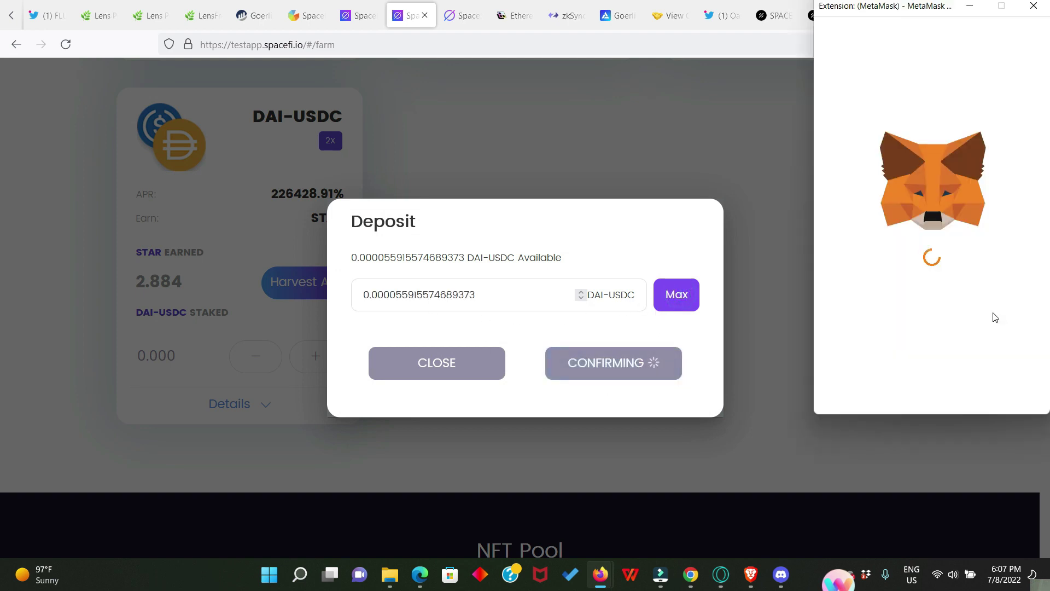
{"action": "scroll", "coordinate": [951, 332], "scroll_direction": "down", "scroll_amount": 3}
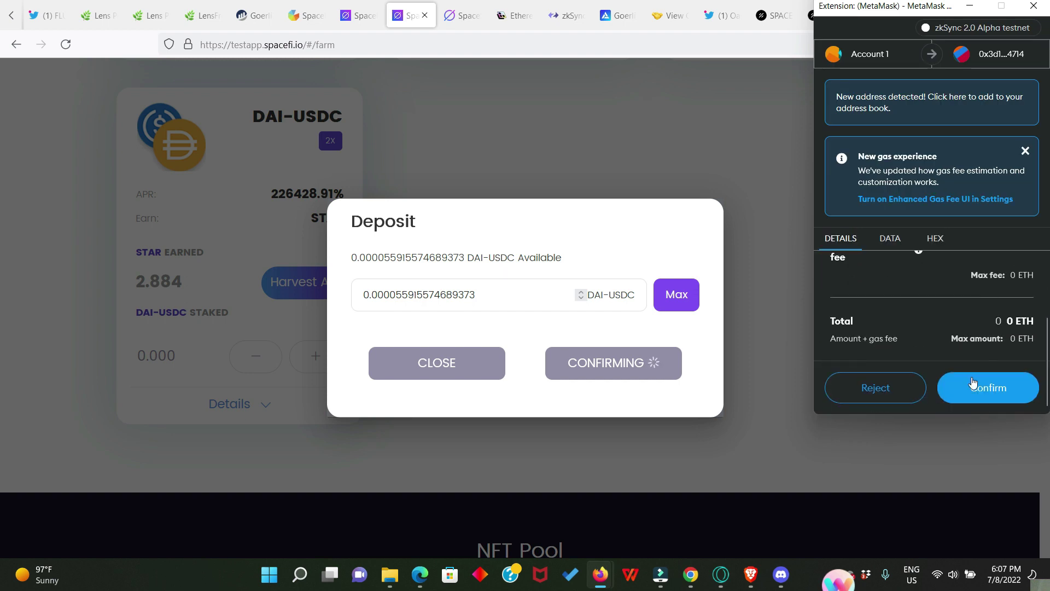
{"action": "left_click", "coordinate": [994, 393]}
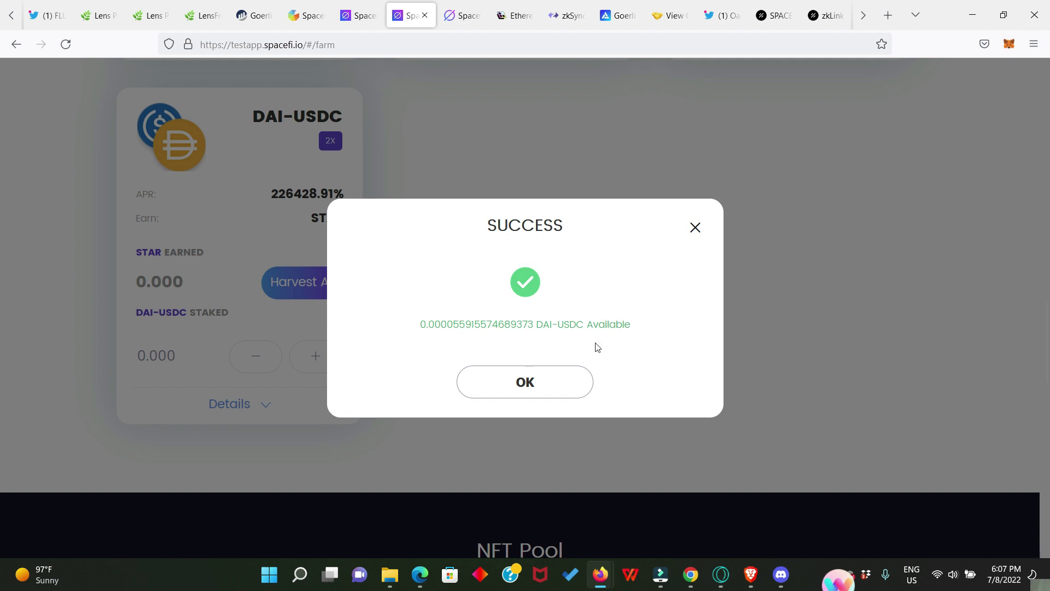
{"action": "left_click", "coordinate": [538, 396]}
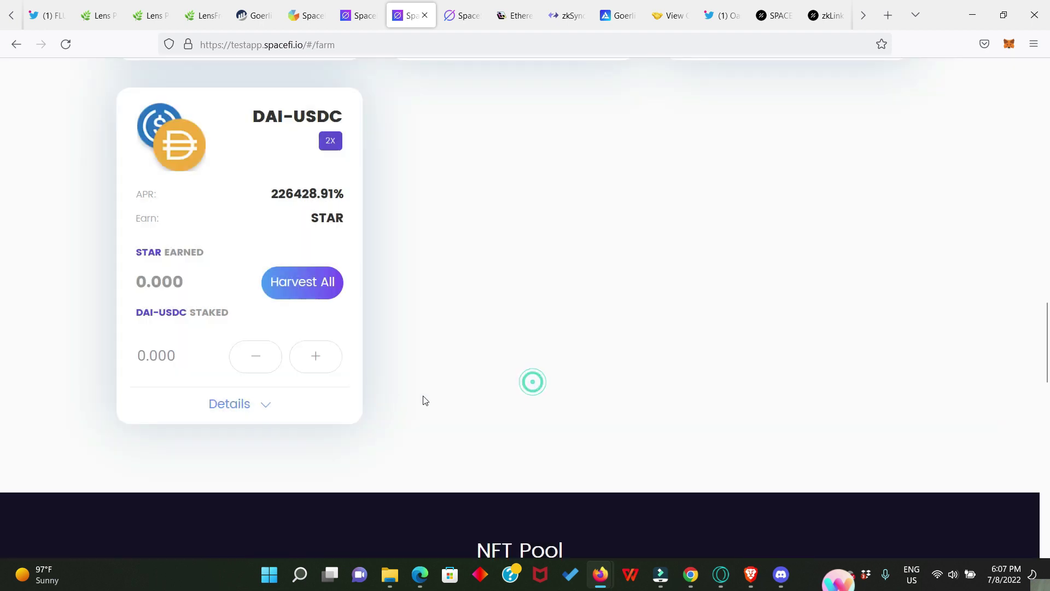
{"action": "scroll", "coordinate": [739, 246], "scroll_direction": "down", "scroll_amount": 8}
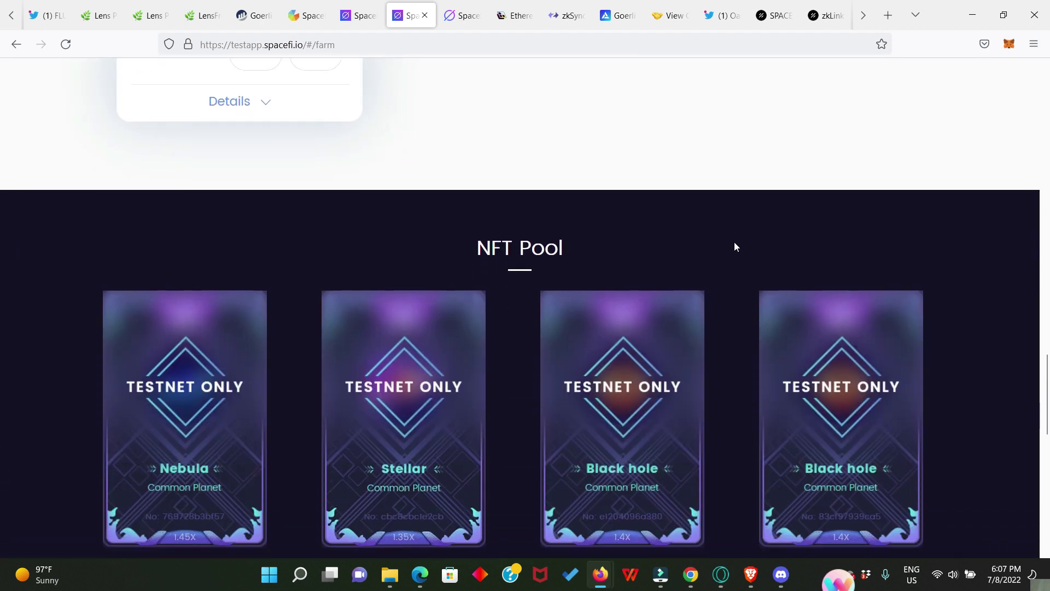
Scroll through the NFT Pool planet cards, then switch to the Gleam testnet certification tab
{"action": "scroll", "coordinate": [522, 166], "scroll_direction": "down", "scroll_amount": 2}
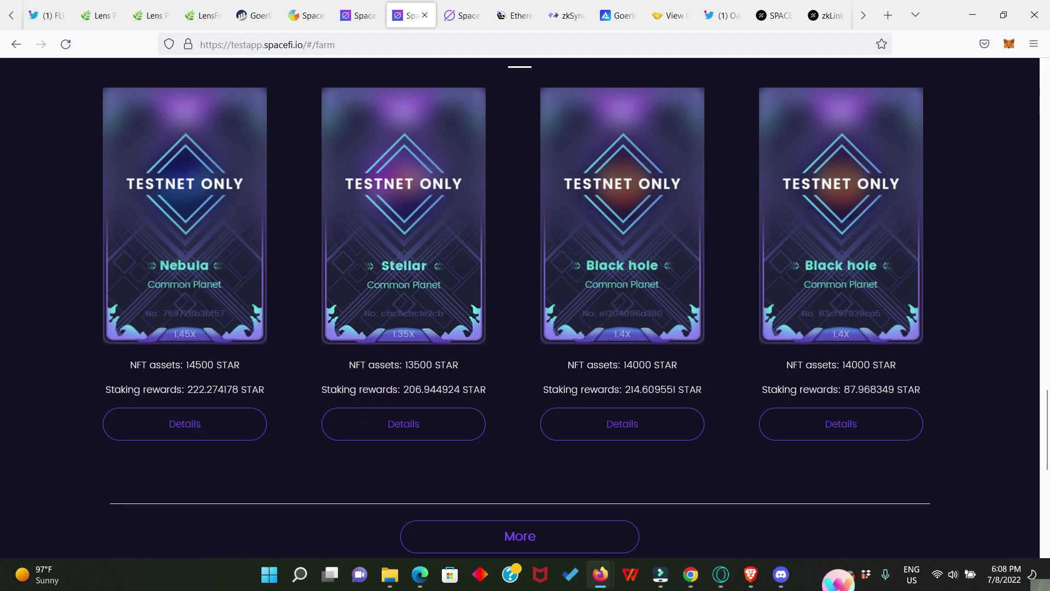
{"action": "scroll", "coordinate": [455, 415], "scroll_direction": "down", "scroll_amount": 2}
{"action": "scroll", "coordinate": [403, 336], "scroll_direction": "up", "scroll_amount": 2}
{"action": "scroll", "coordinate": [740, 366], "scroll_direction": "up", "scroll_amount": 2}
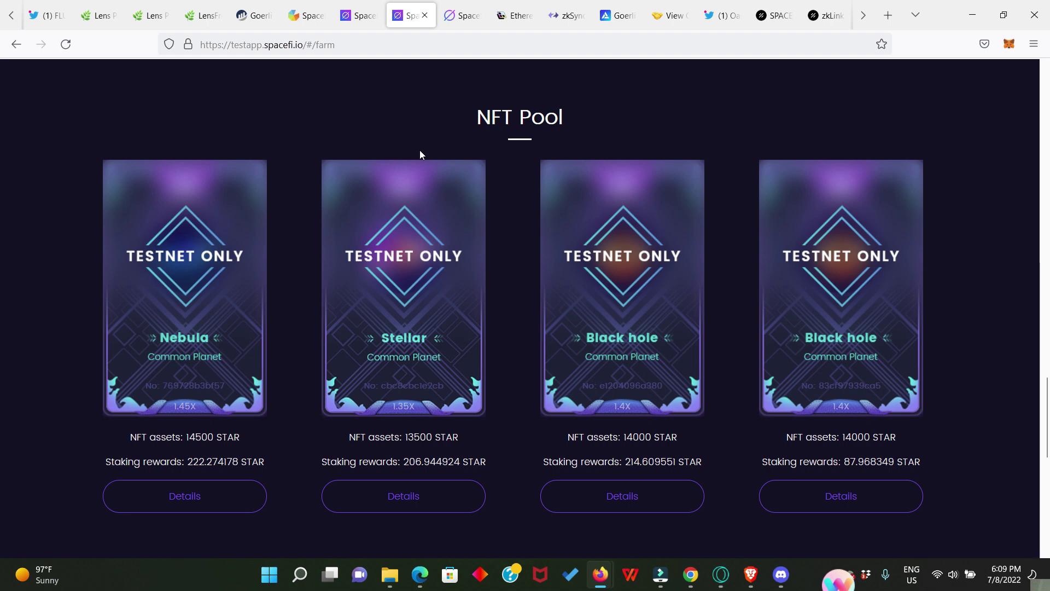
{"action": "left_click", "coordinate": [306, 15]}
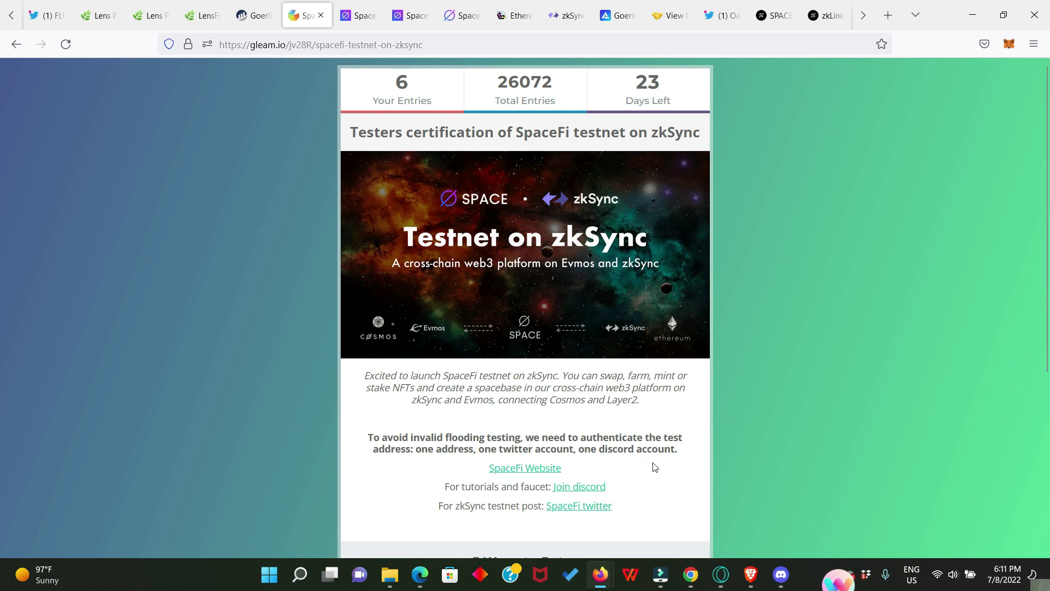
Retry the 'Fill in your testing address' Gleam entry, then switch to Discord
{"action": "scroll", "coordinate": [655, 467], "scroll_direction": "down", "scroll_amount": 5}
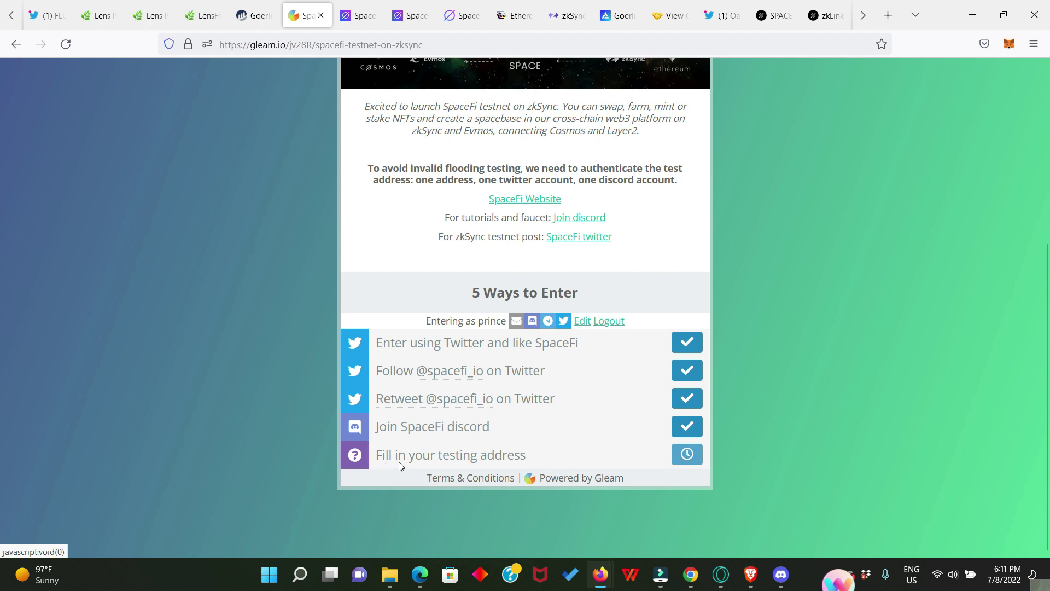
{"action": "left_click", "coordinate": [450, 457]}
{"action": "mouse_move", "coordinate": [673, 457]}
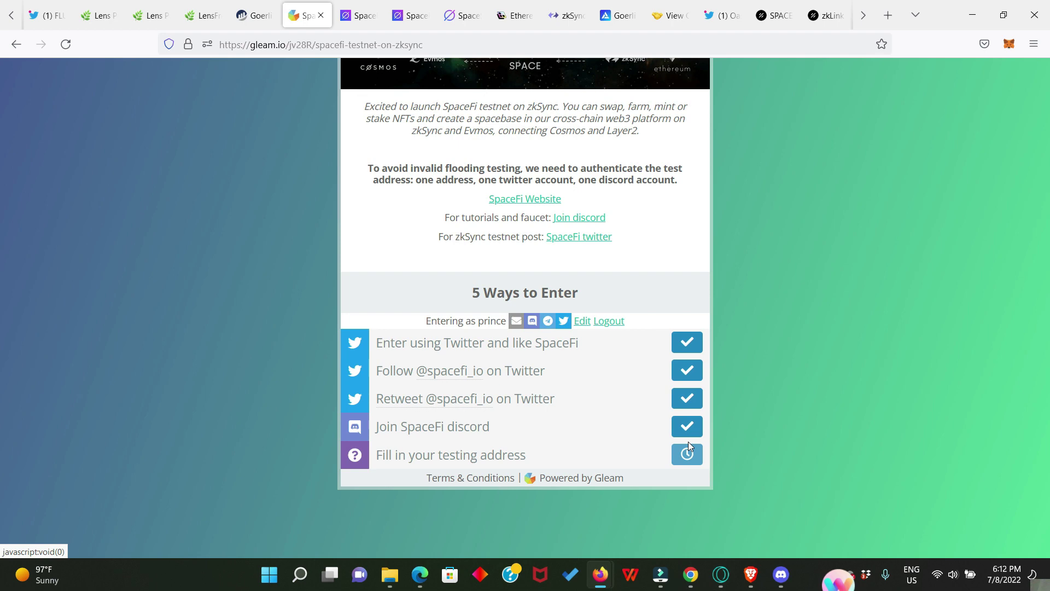
{"action": "left_click", "coordinate": [784, 584]}
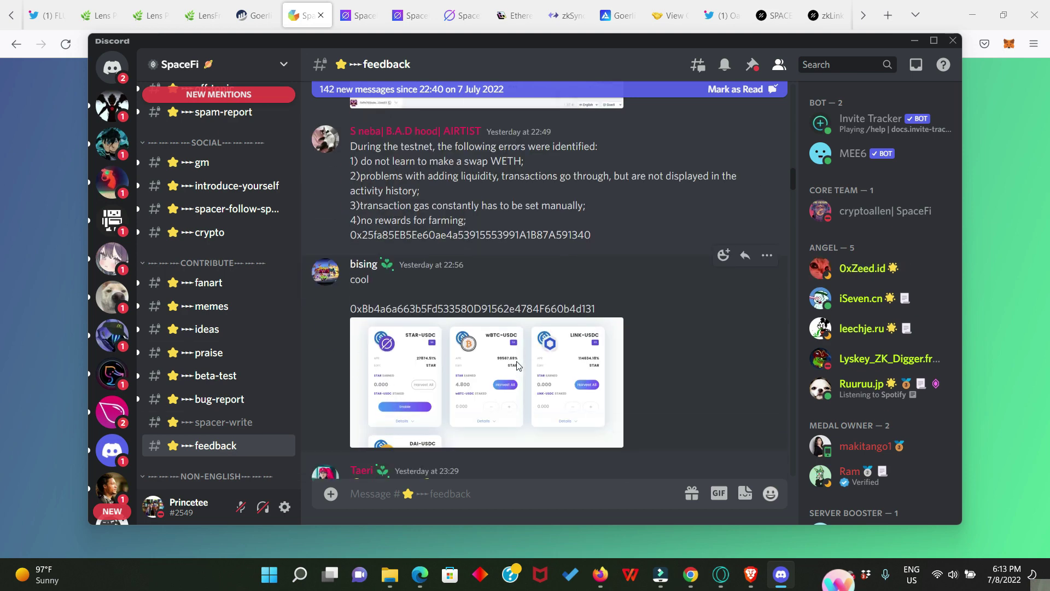
Read through the testers' posts in #feedback, then open the SpaceFi #general channel
{"action": "scroll", "coordinate": [517, 363], "scroll_direction": "down", "scroll_amount": 10}
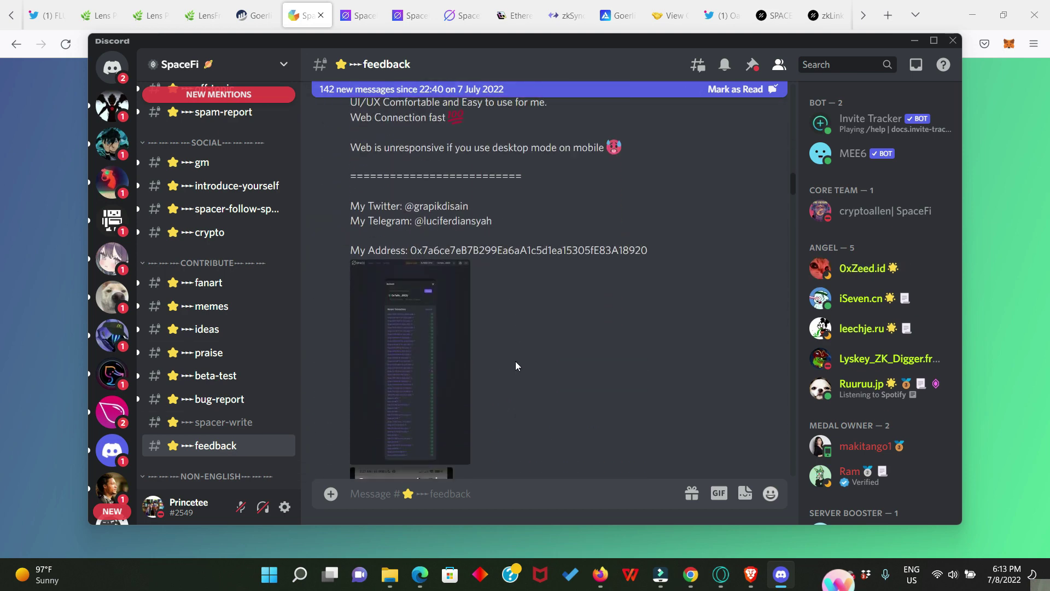
{"action": "scroll", "coordinate": [511, 363], "scroll_direction": "down", "scroll_amount": 8}
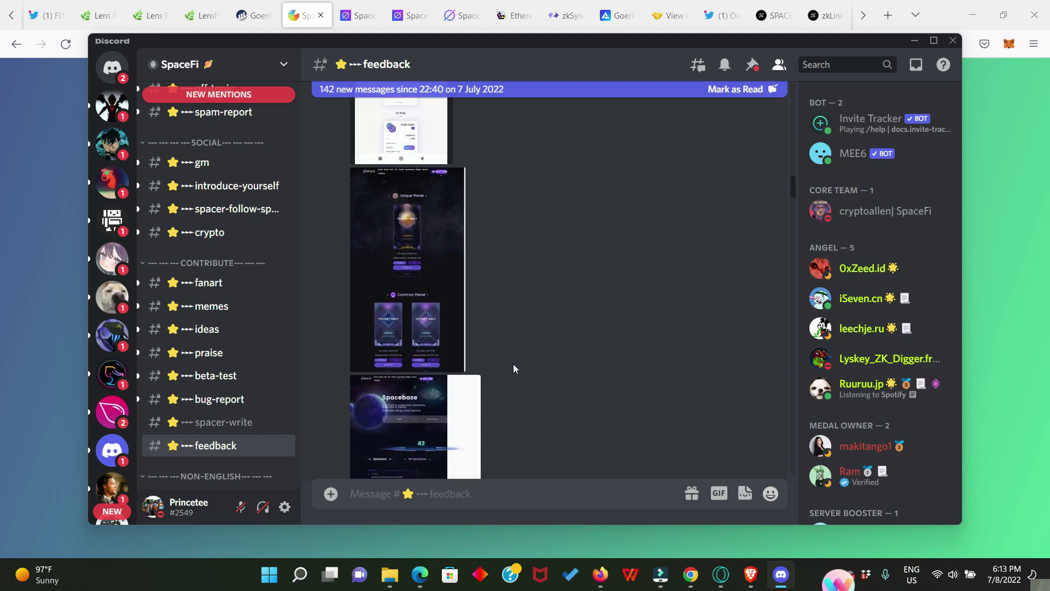
{"action": "scroll", "coordinate": [510, 362], "scroll_direction": "down", "scroll_amount": 6}
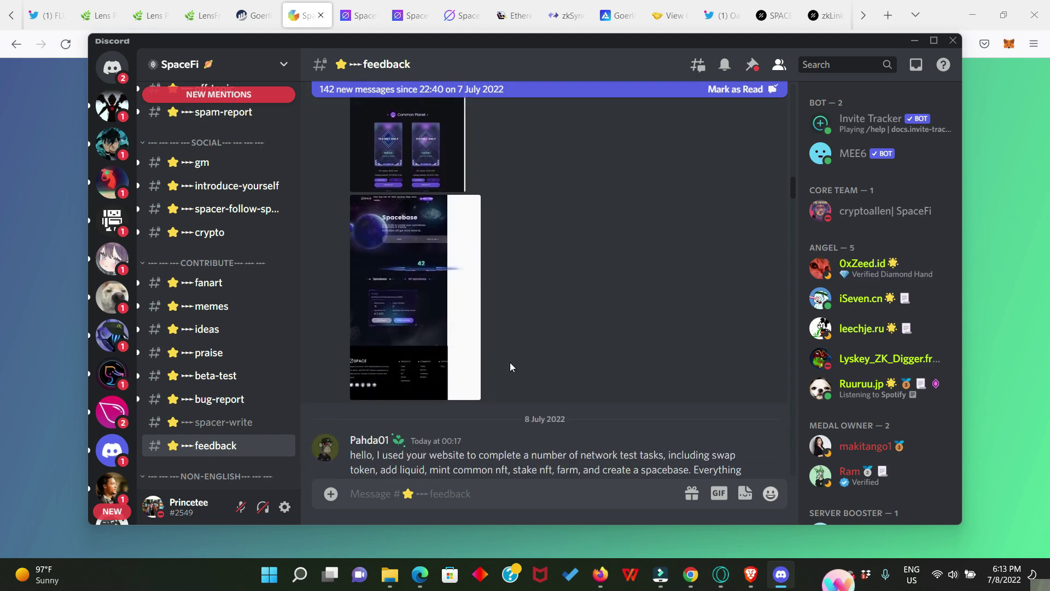
{"action": "scroll", "coordinate": [531, 357], "scroll_direction": "down", "scroll_amount": 5}
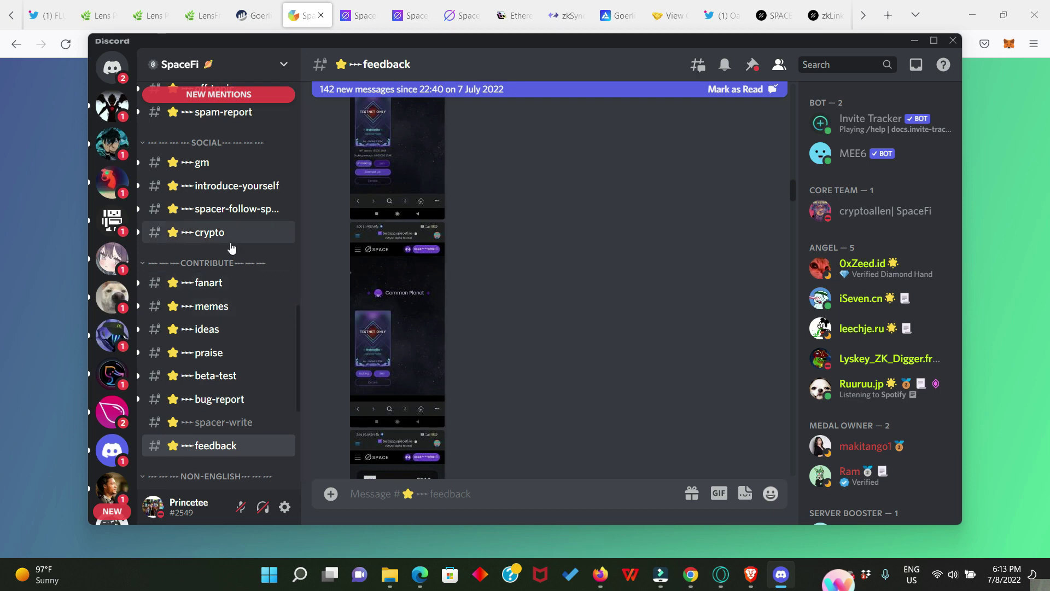
{"action": "scroll", "coordinate": [232, 257], "scroll_direction": "up", "scroll_amount": 3}
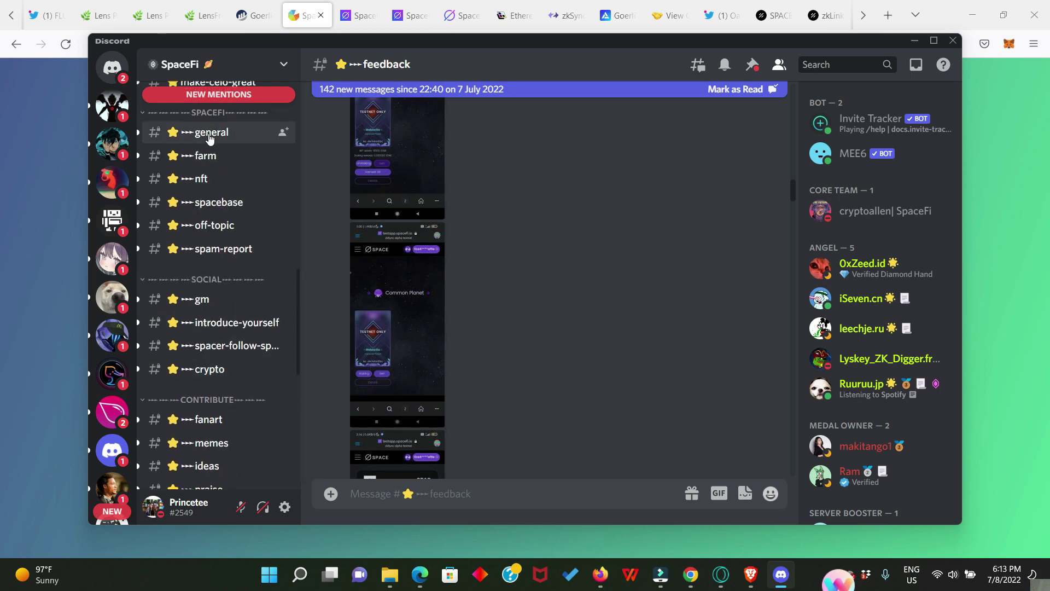
{"action": "left_click", "coordinate": [219, 133]}
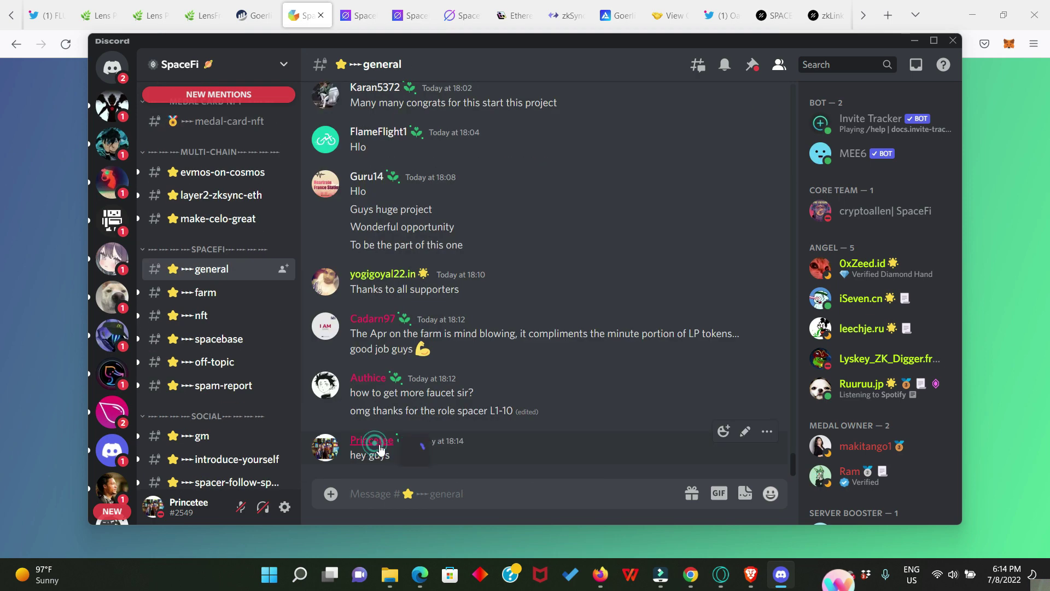
Open your own profile card in #general showing the Spacer L1-10 and Spacer L0 roles
{"action": "left_click", "coordinate": [374, 445]}
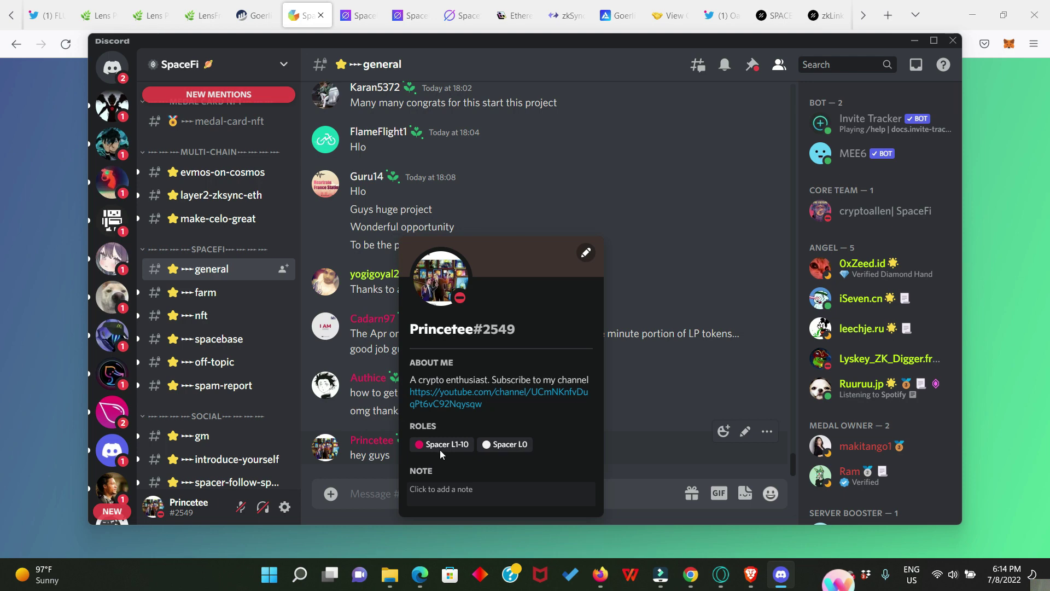